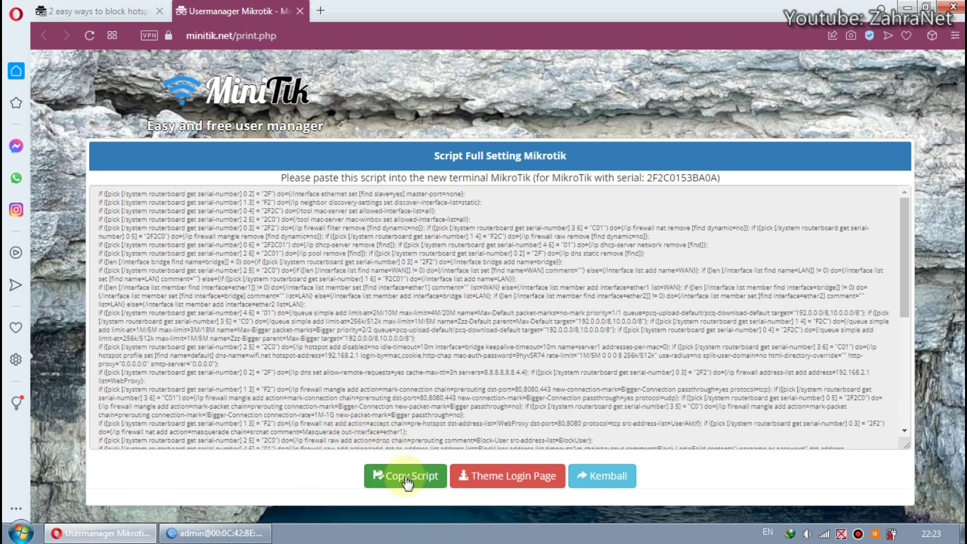
# - Copy the full MikroTik setting script from the MiniTik page and paste it into a new terminal in WinBox
pyautogui.click(406, 476)
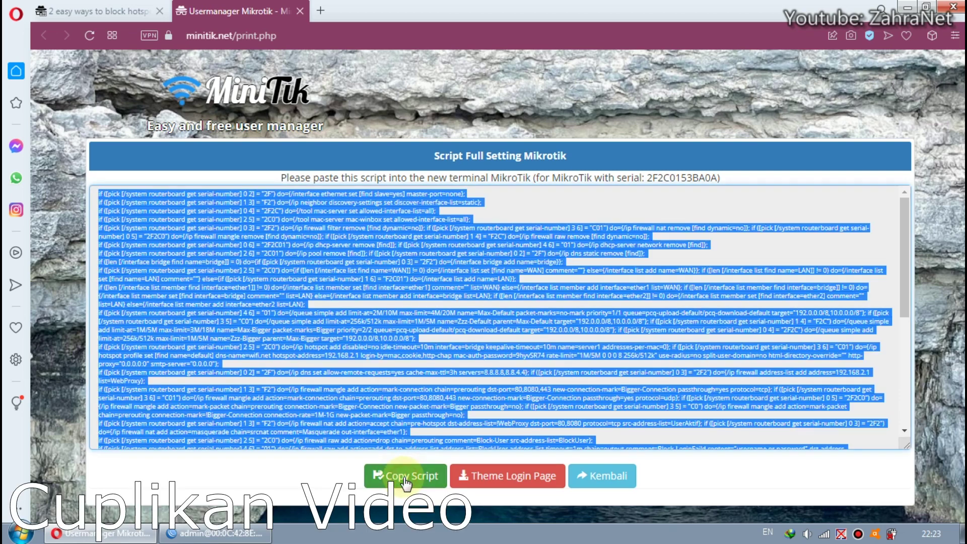
pyautogui.click(237, 534)
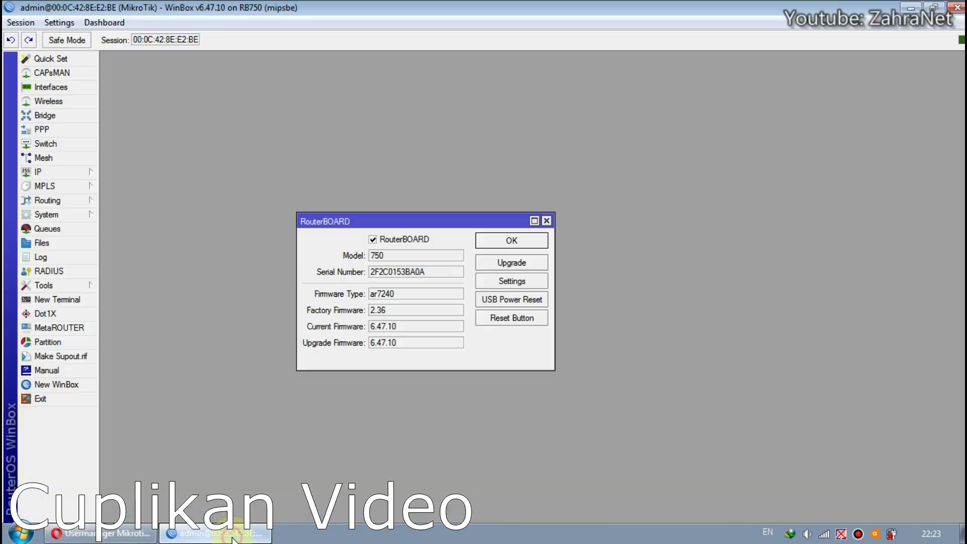
pyautogui.click(547, 221)
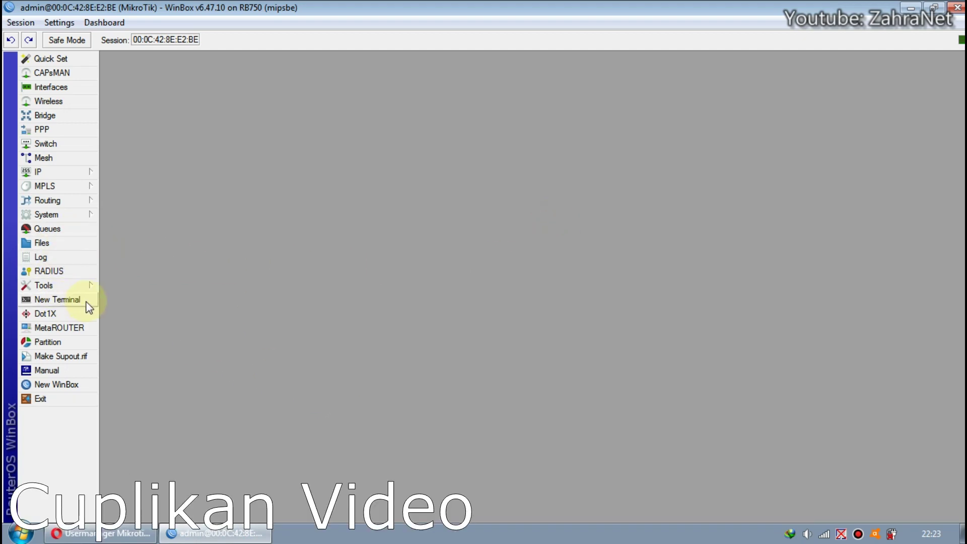
pyautogui.click(64, 303)
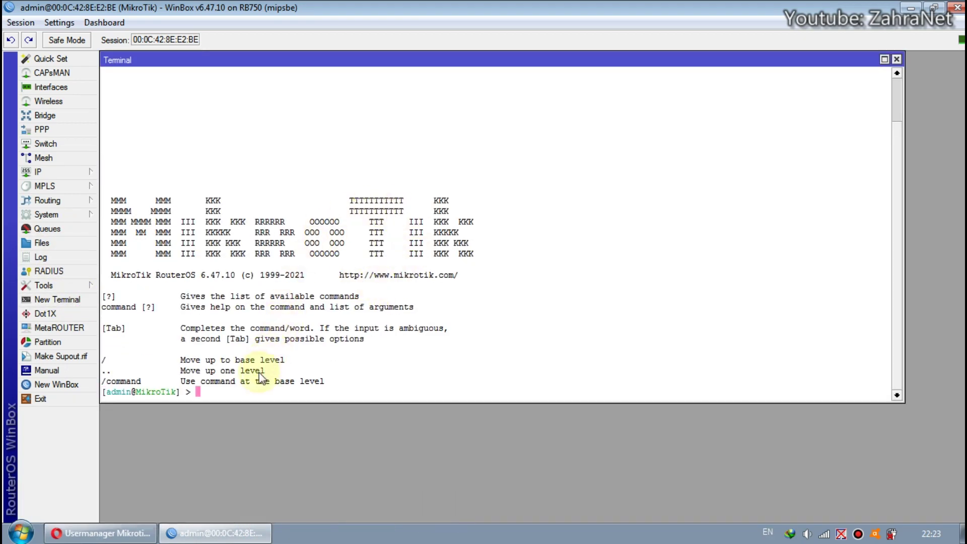
pyautogui.rightClick(242, 390)
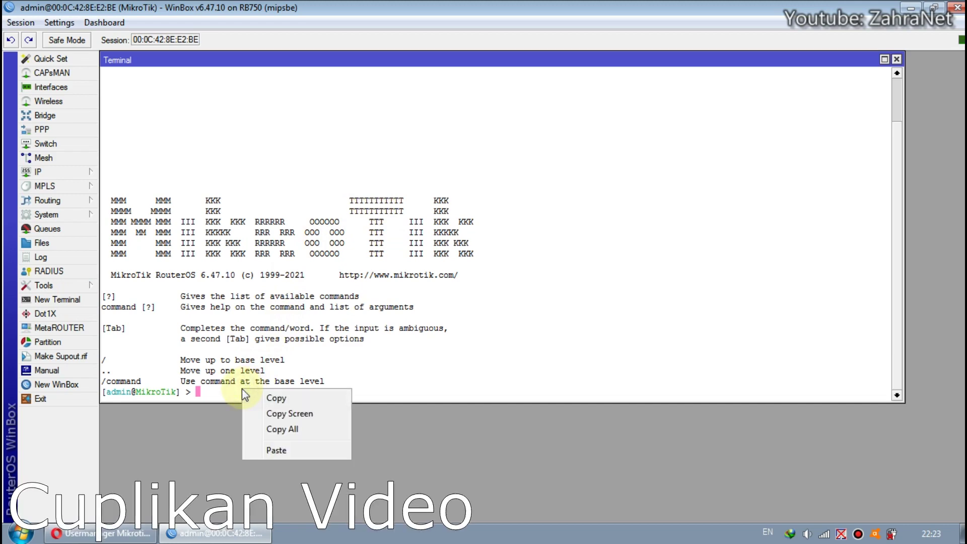
pyautogui.click(281, 450)
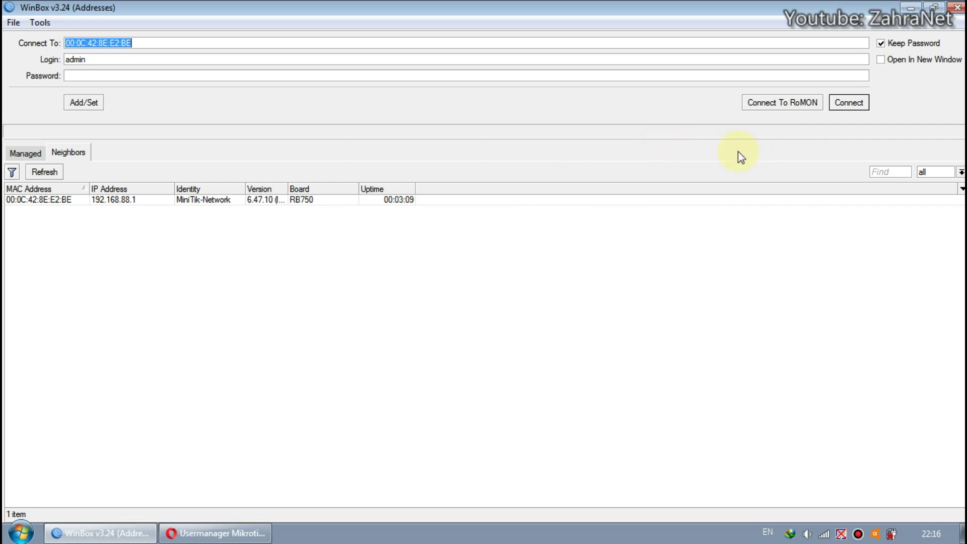
# - Connect to the RB750 router and reset its configuration with No Default Configuration and Do Not Backup enabled
pyautogui.click(848, 106)
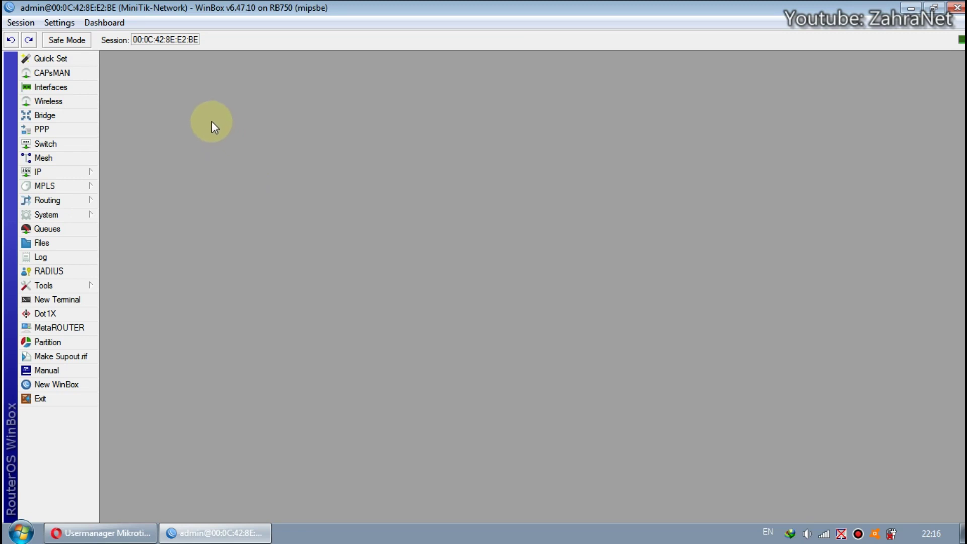
pyautogui.click(75, 218)
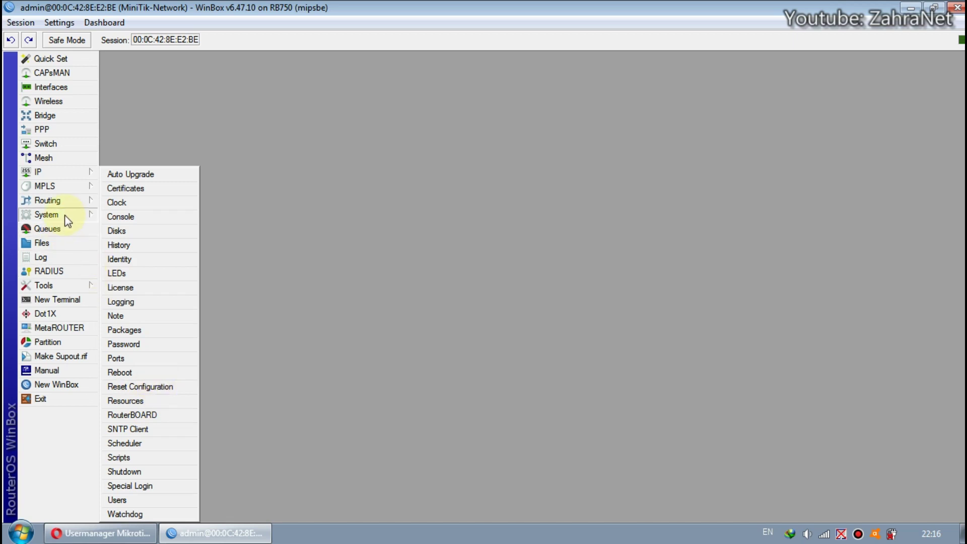
pyautogui.click(151, 387)
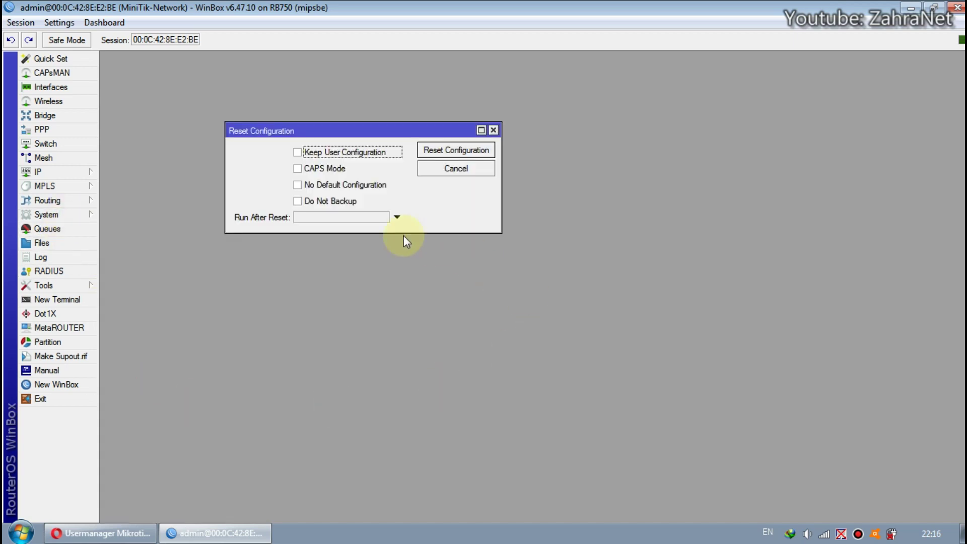
pyautogui.click(298, 202)
pyautogui.click(298, 186)
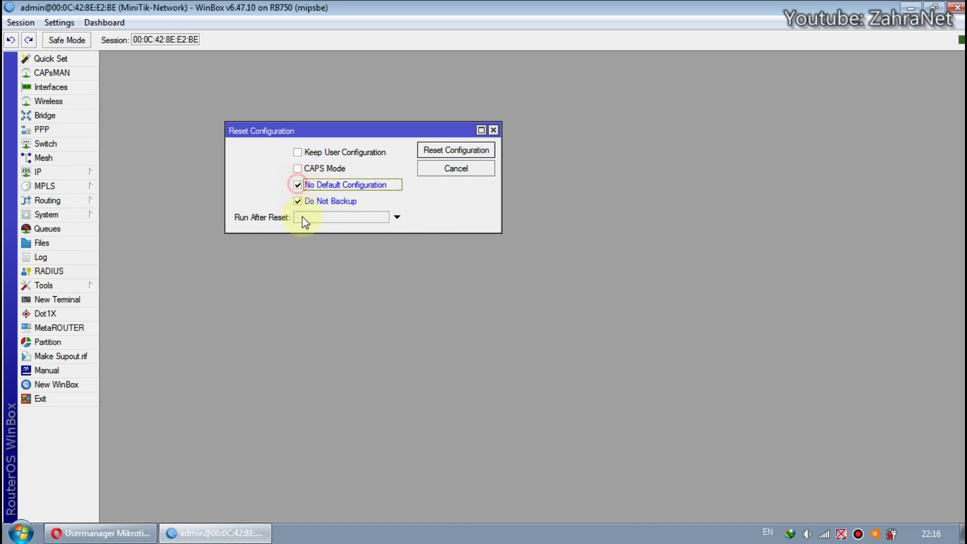
pyautogui.moveTo(401, 134); pyautogui.dragTo(415, 141)
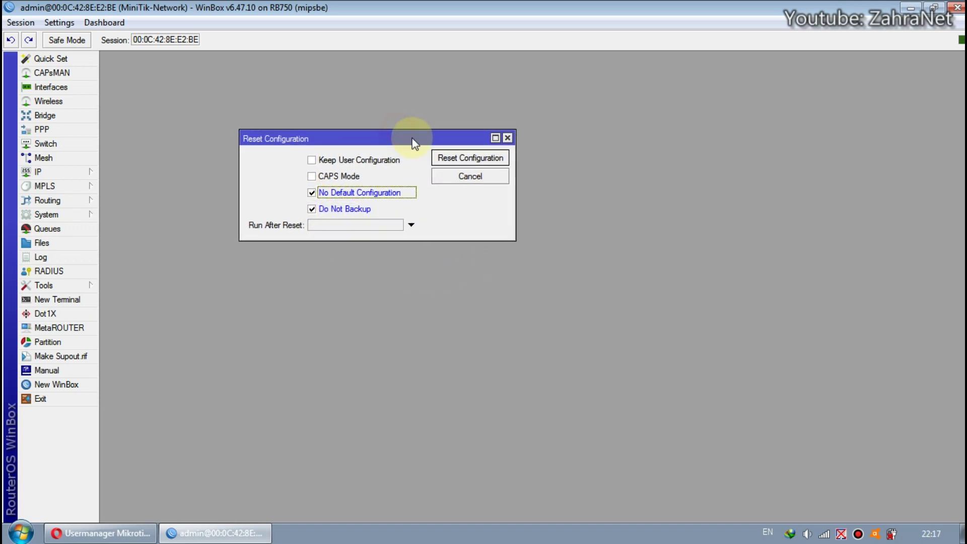
pyautogui.click(454, 159)
pyautogui.click(545, 280)
# - Close the old WinBox session, refresh the neighbor list and reconnect to the RB750 router as admin
pyautogui.hotkey('alt', 'Tab')
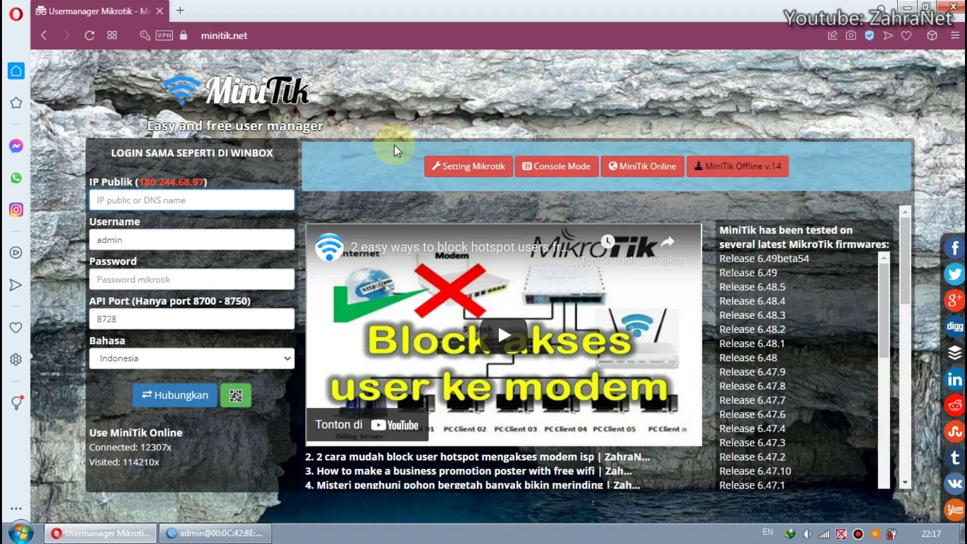
pyautogui.click(248, 534)
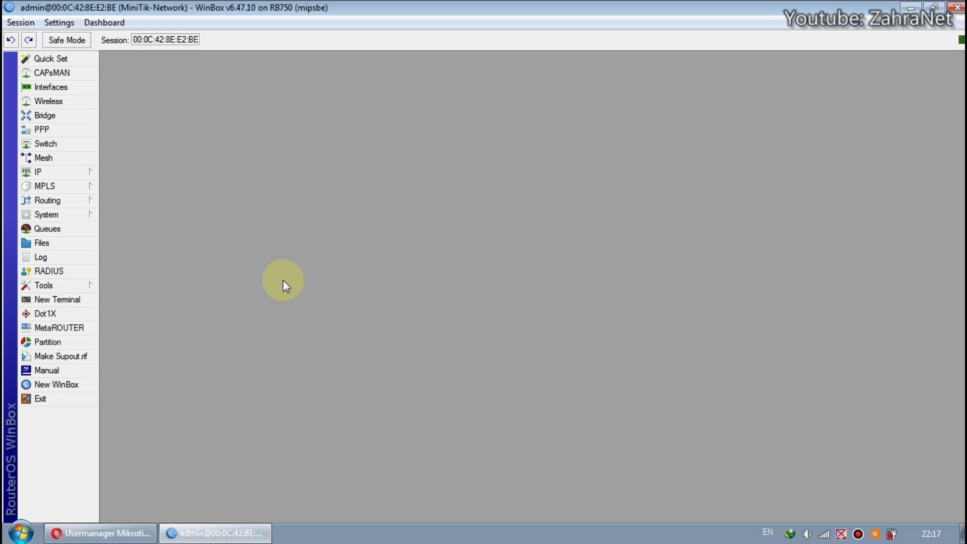
pyautogui.hotkey('alt', 'F4')
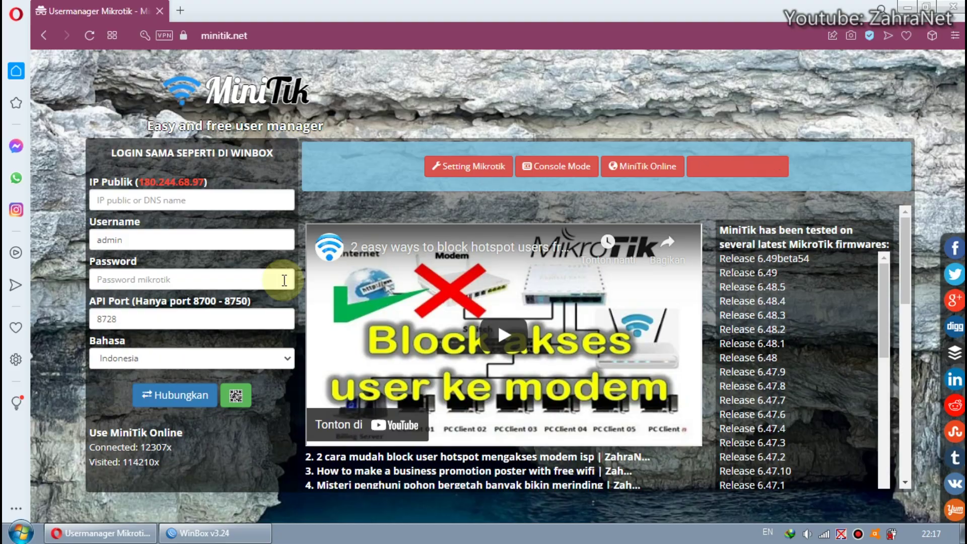
pyautogui.click(215, 533)
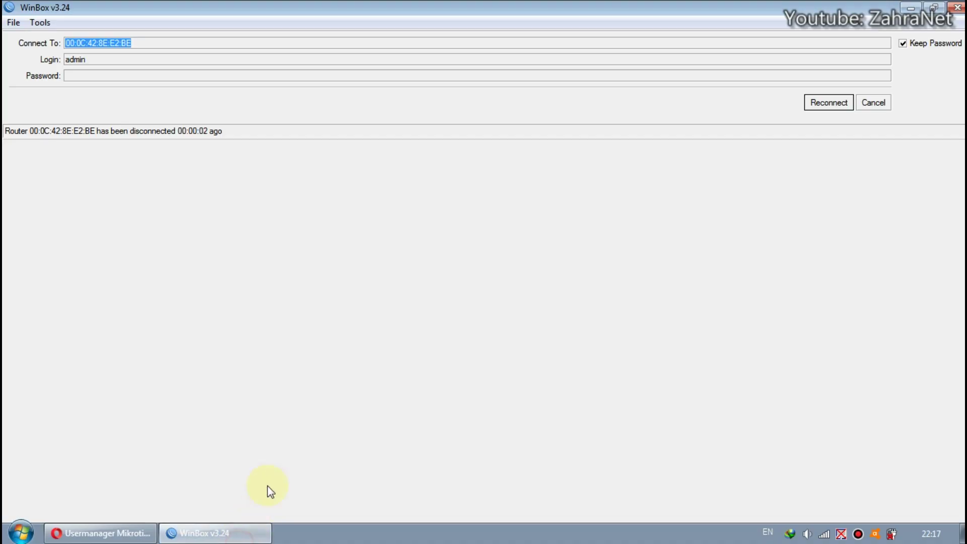
pyautogui.click(873, 104)
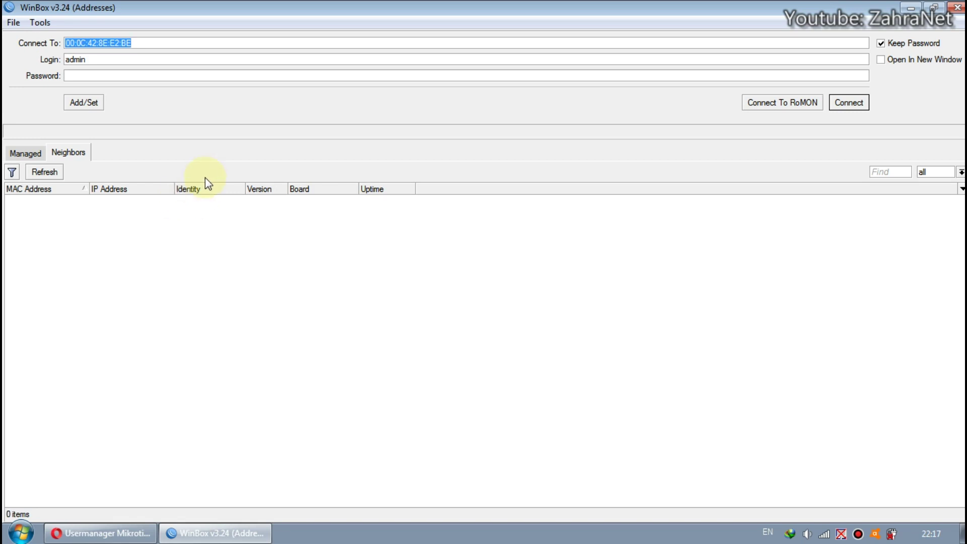
pyautogui.click(44, 174)
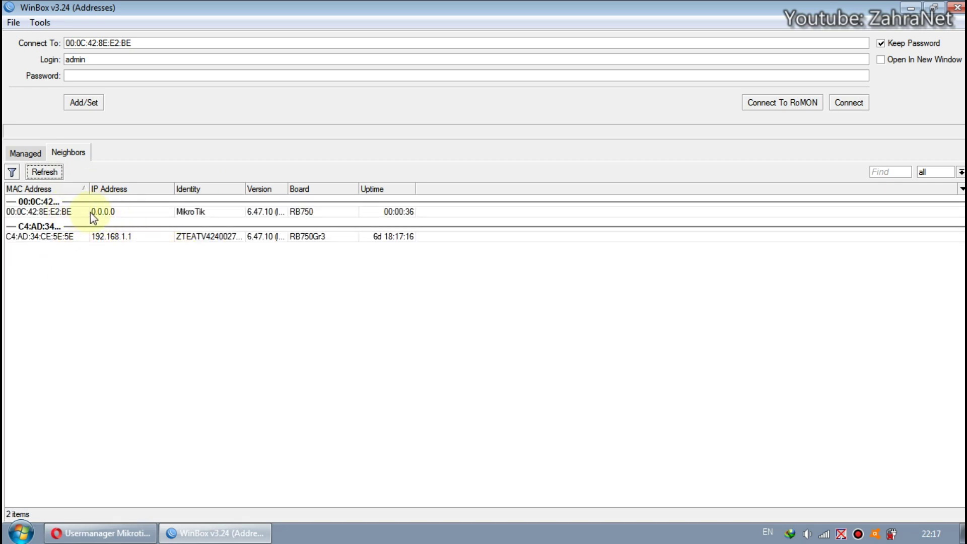
pyautogui.click(63, 213)
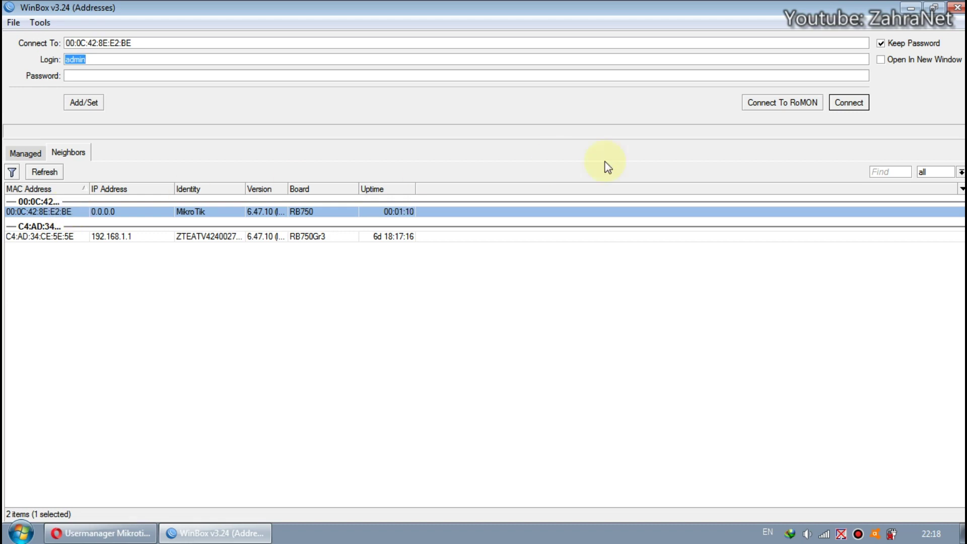
pyautogui.click(854, 101)
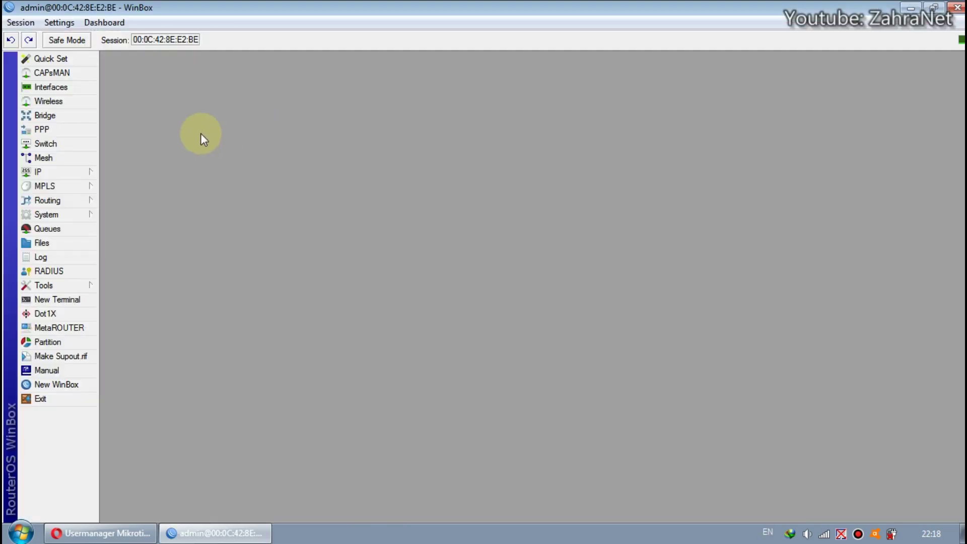
# - Examine the simple queues, interface queues, queue tree, queue types and Quick Set settings of the reset router
pyautogui.click(54, 228)
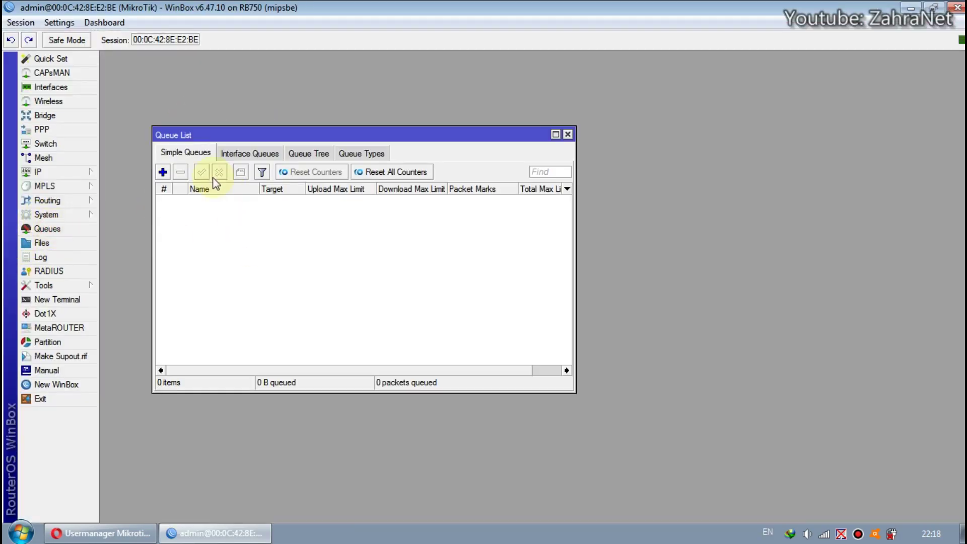
pyautogui.click(229, 150)
pyautogui.click(304, 153)
pyautogui.click(347, 154)
pyautogui.click(187, 153)
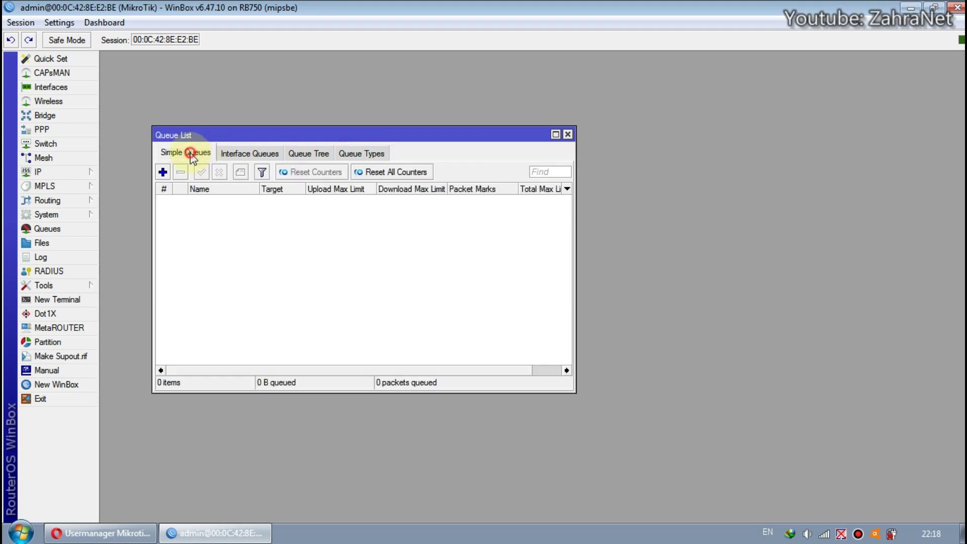
pyautogui.click(59, 60)
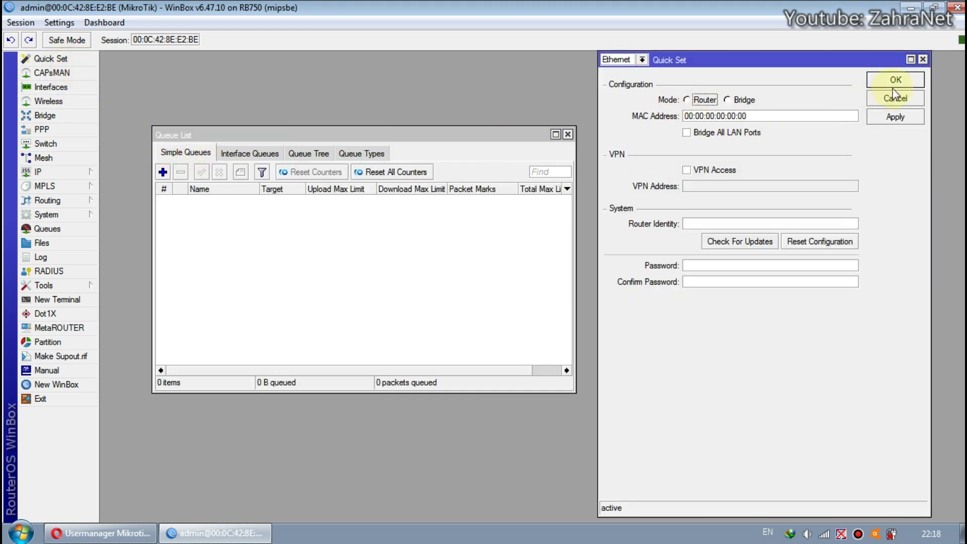
pyautogui.click(924, 59)
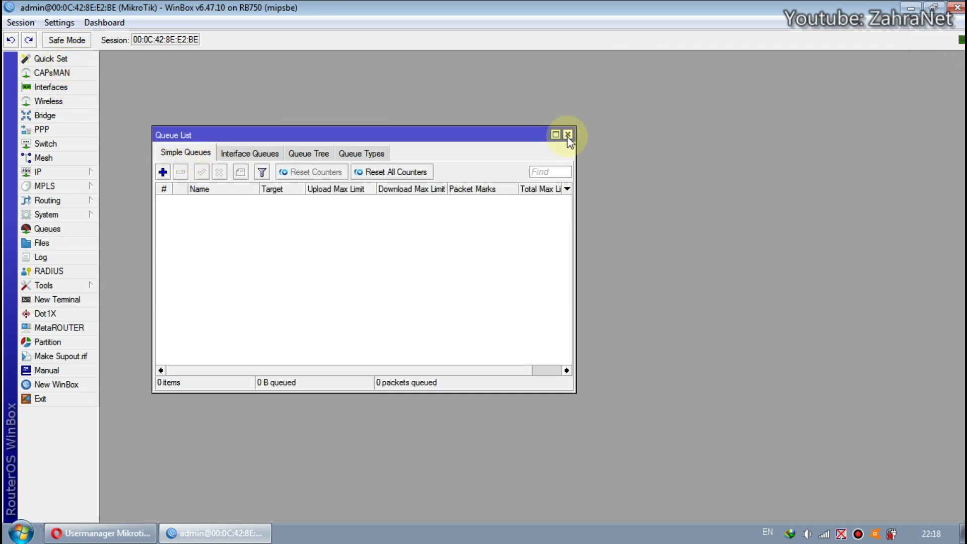
pyautogui.click(567, 134)
# - Open the RouterBOARD information and copy the router's serial number
pyautogui.click(61, 215)
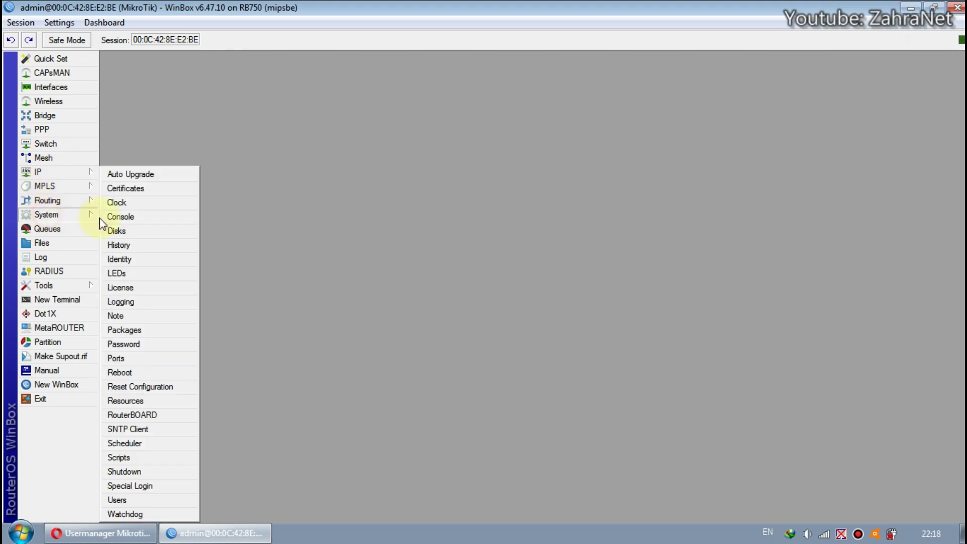
pyautogui.click(141, 415)
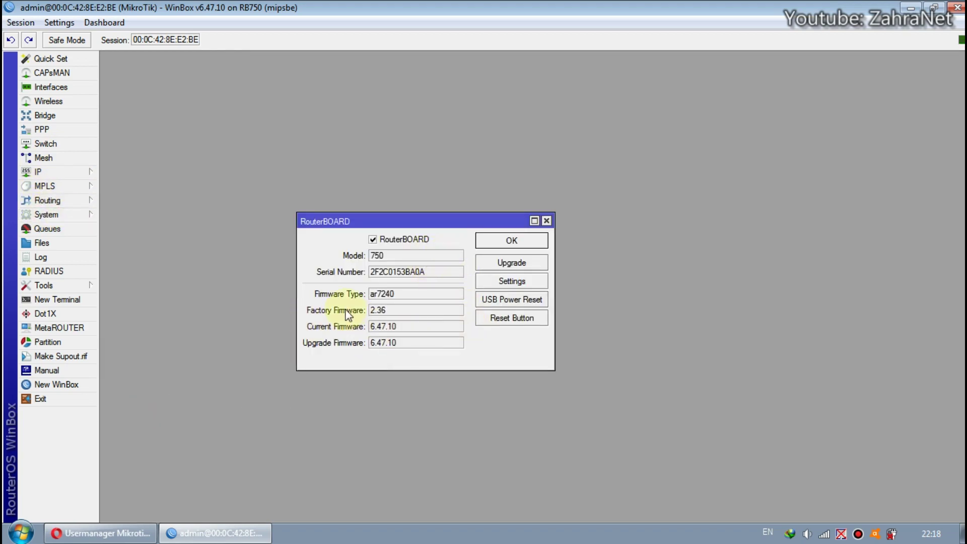
pyautogui.doubleClick(413, 271)
pyautogui.rightClick(412, 271)
pyautogui.click(451, 281)
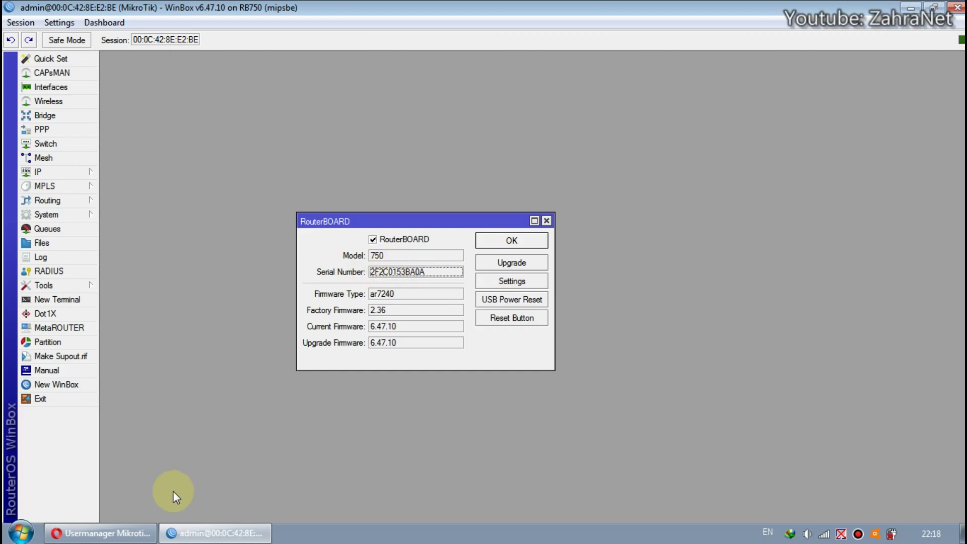
# - Switch to the Opera browser, reload minitik.net and open its Setting Mikrotik page
pyautogui.click(101, 533)
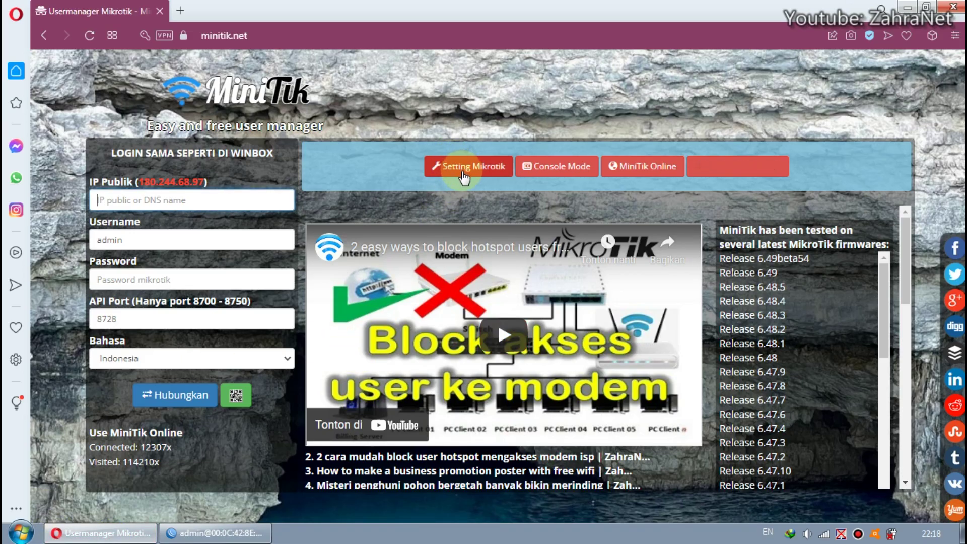
pyautogui.click(272, 39)
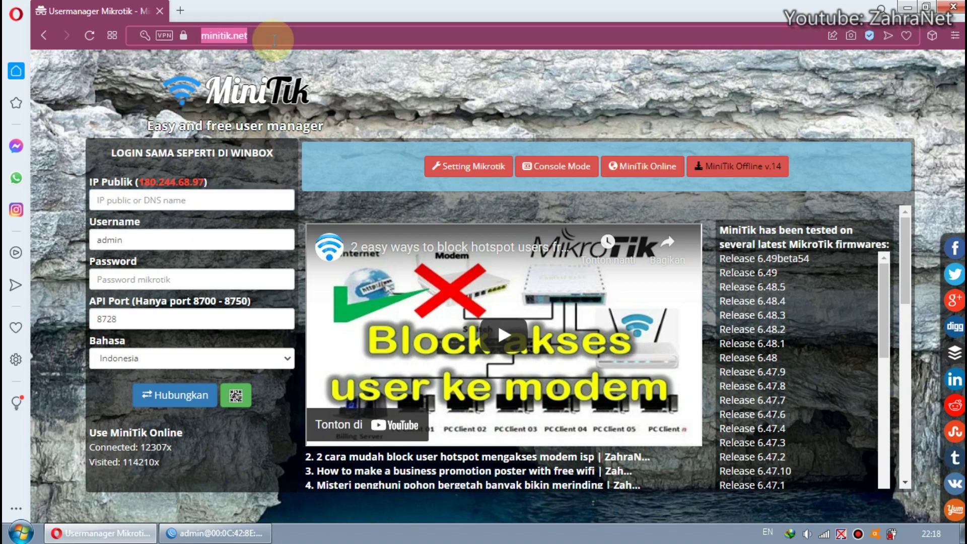
pyautogui.press('Return')
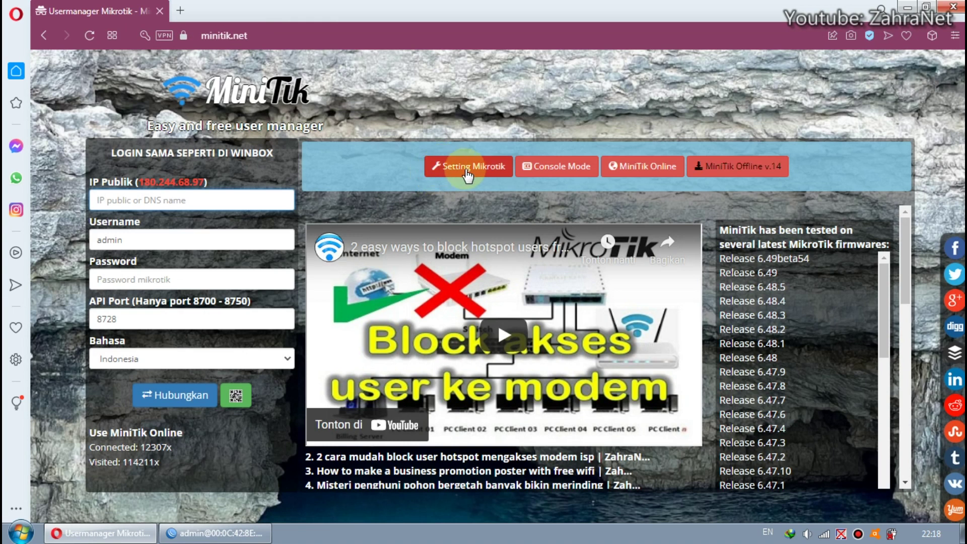
pyautogui.click(454, 173)
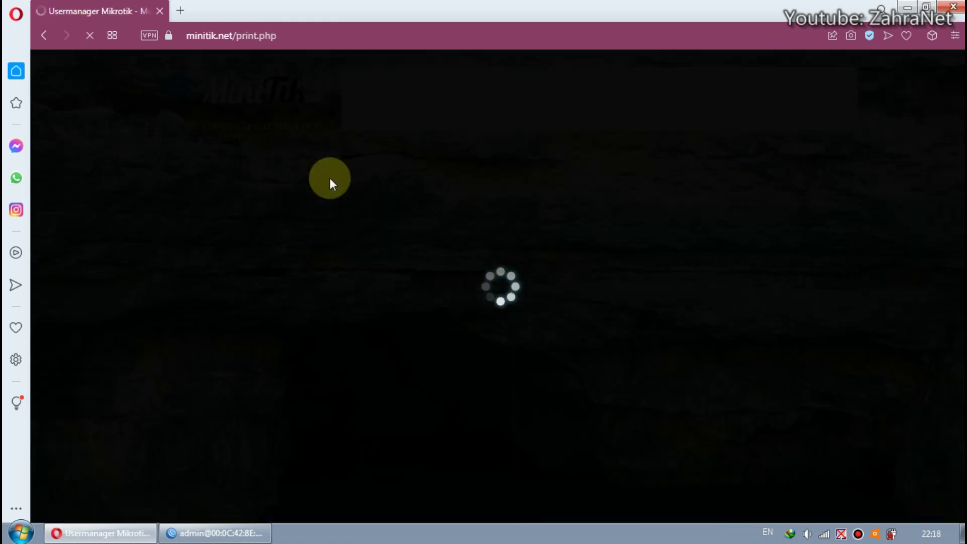
# - Paste the router's serial number into the full setting script form, create the script and dismiss the information popup to go to YouTube
pyautogui.scroll(-5, 312, 225)
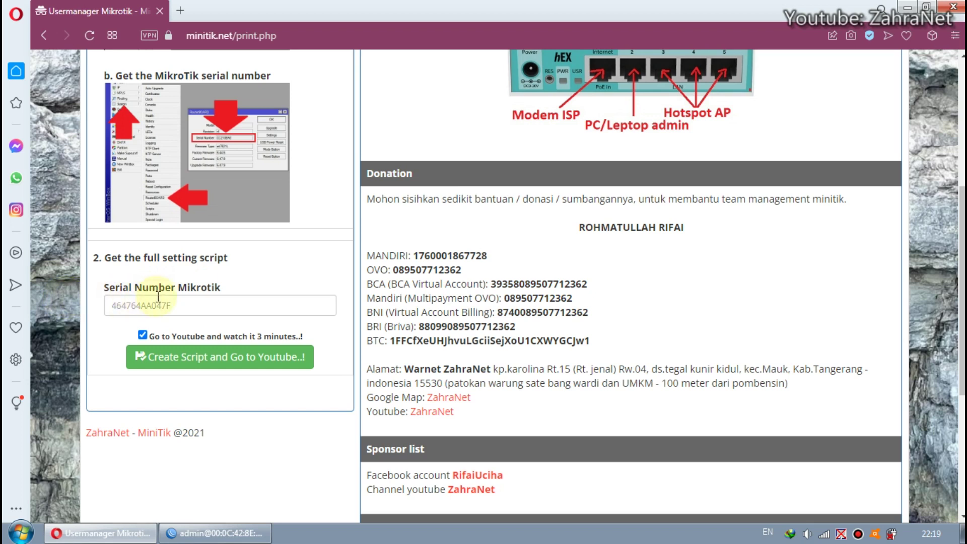
pyautogui.click(194, 304)
pyautogui.rightClick(191, 306)
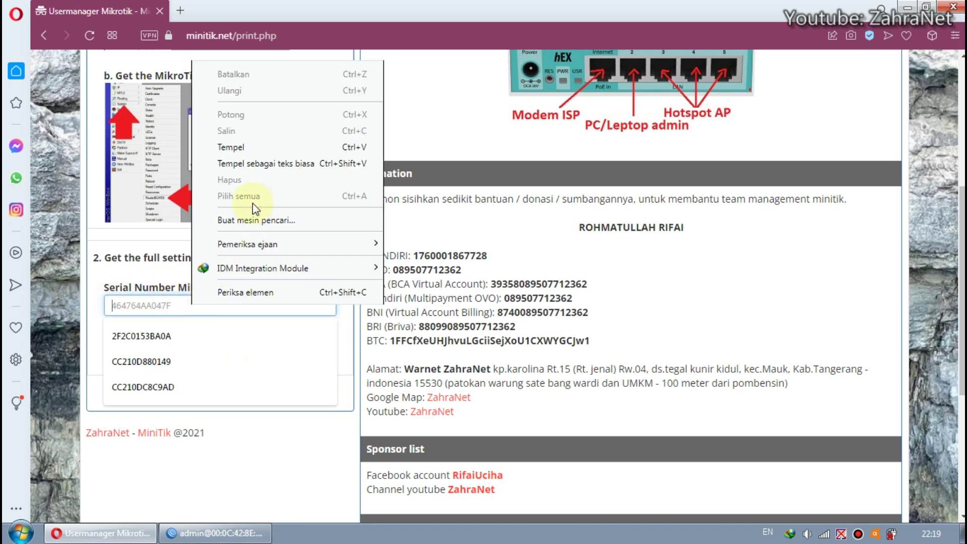
pyautogui.click(245, 149)
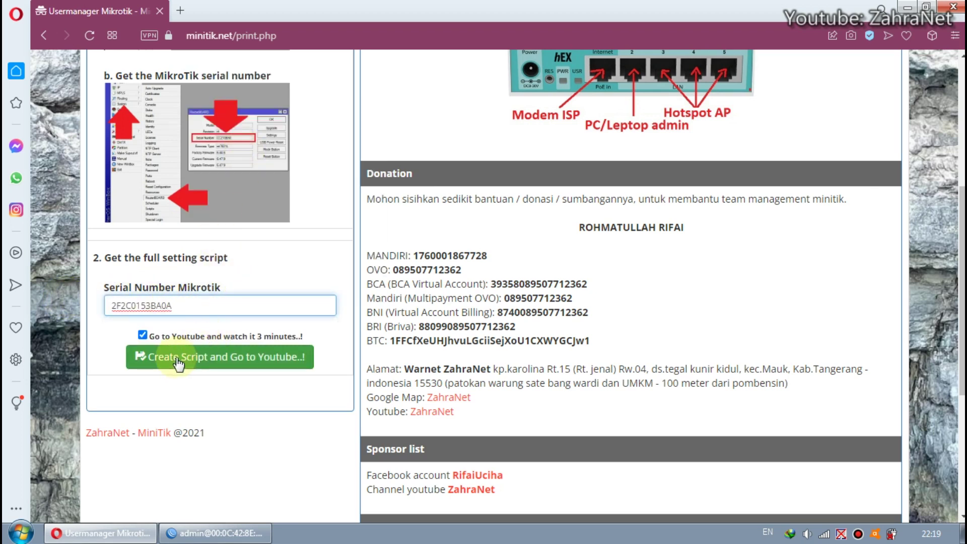
pyautogui.click(228, 370)
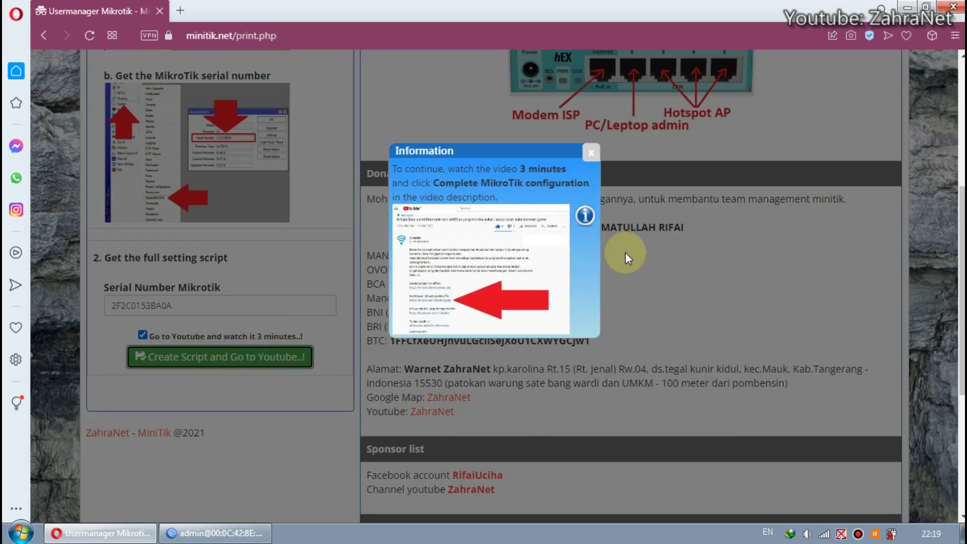
pyautogui.click(591, 152)
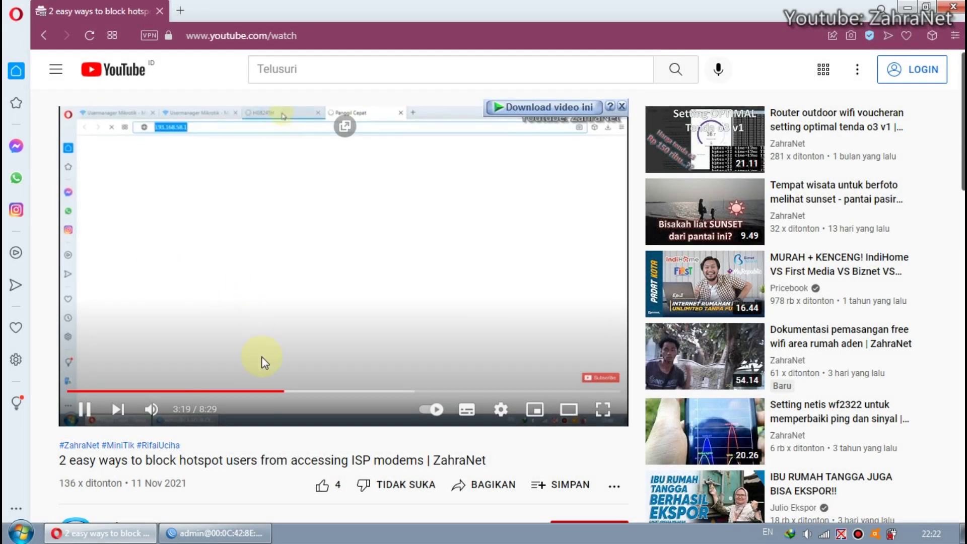
# - Expand the video's description and open the minitik.net/fullsetting.php link under Complete MikroTik configuration
pyautogui.scroll(-4, 263, 360)
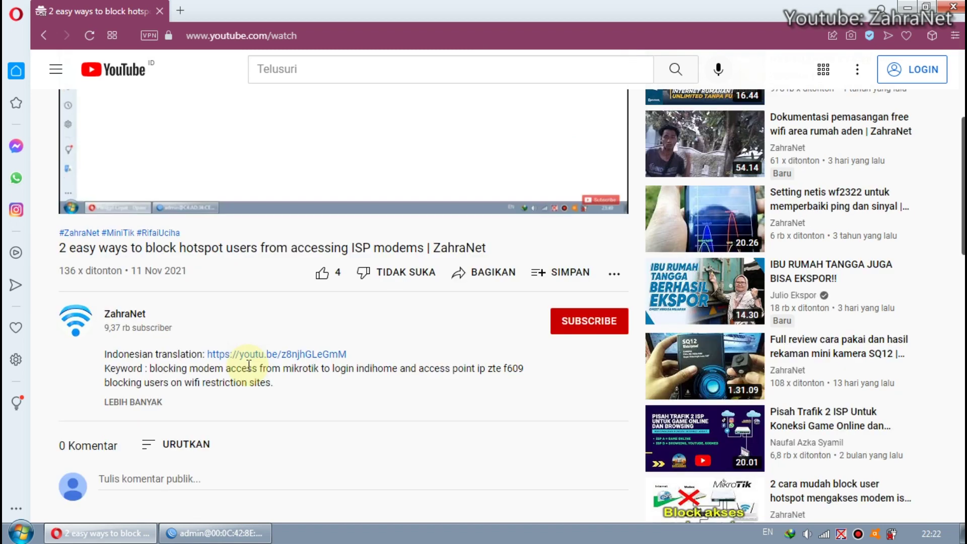
pyautogui.click(141, 403)
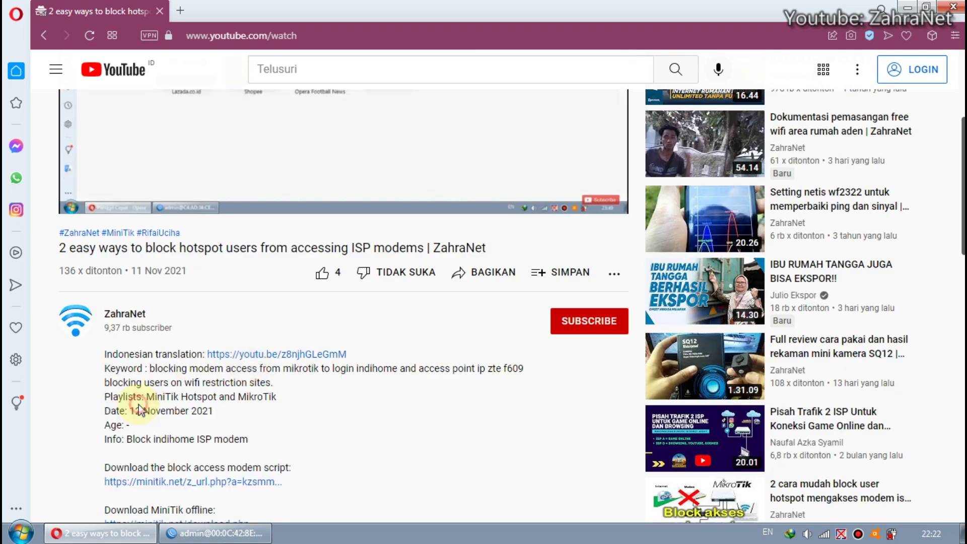
pyautogui.scroll(-3, 185, 409)
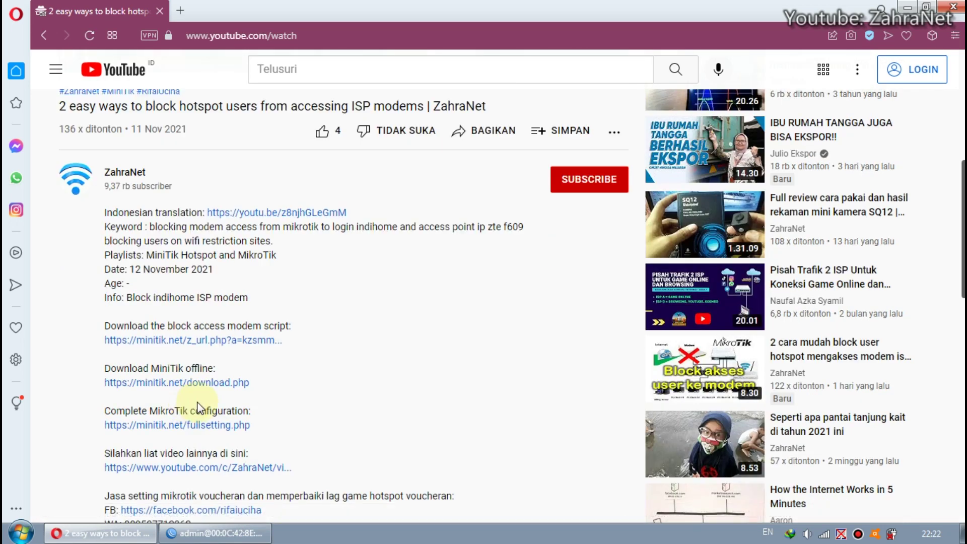
pyautogui.scroll(-1, 201, 401)
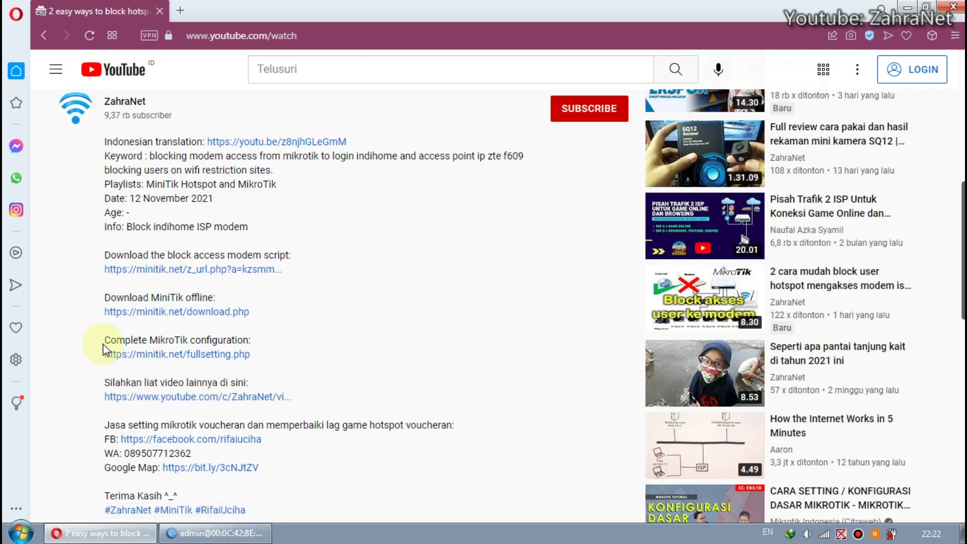
pyautogui.moveTo(104, 340); pyautogui.dragTo(249, 340)
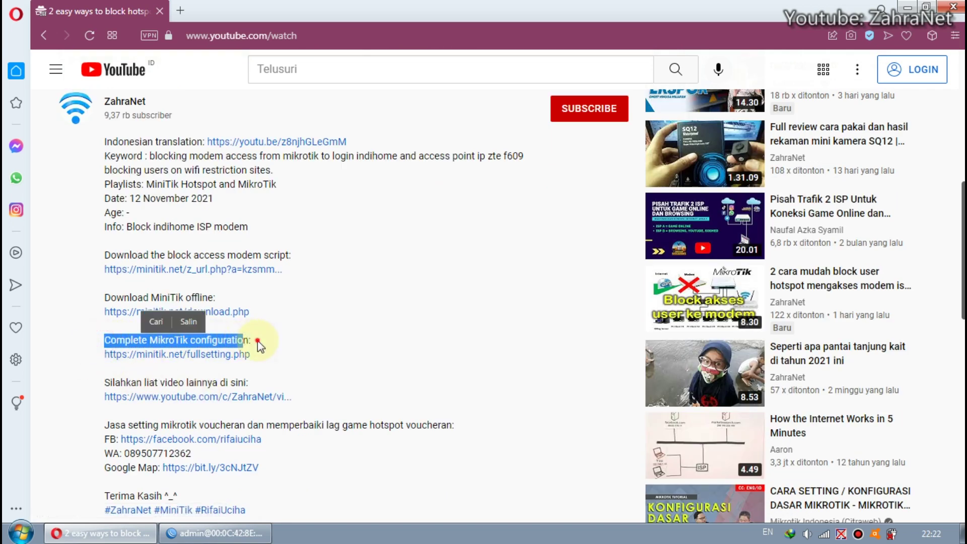
pyautogui.click(258, 341)
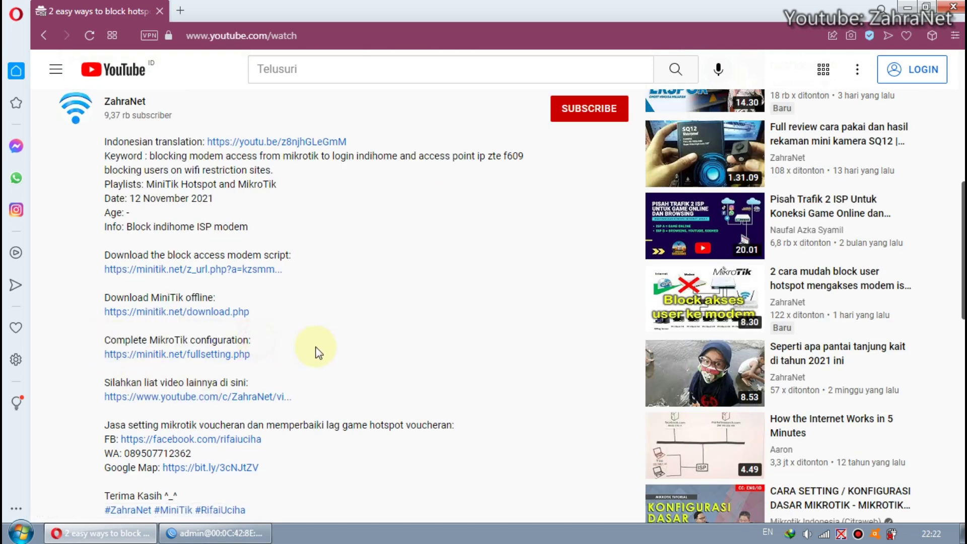
pyautogui.click(198, 355)
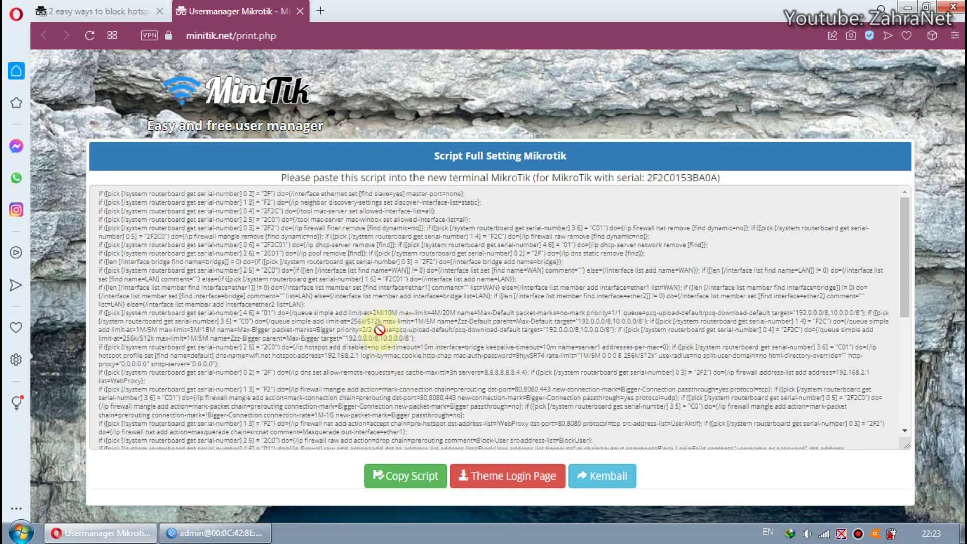
# - Copy the generated full setting script, switch to WinBox and paste it into a new terminal
pyautogui.click(405, 479)
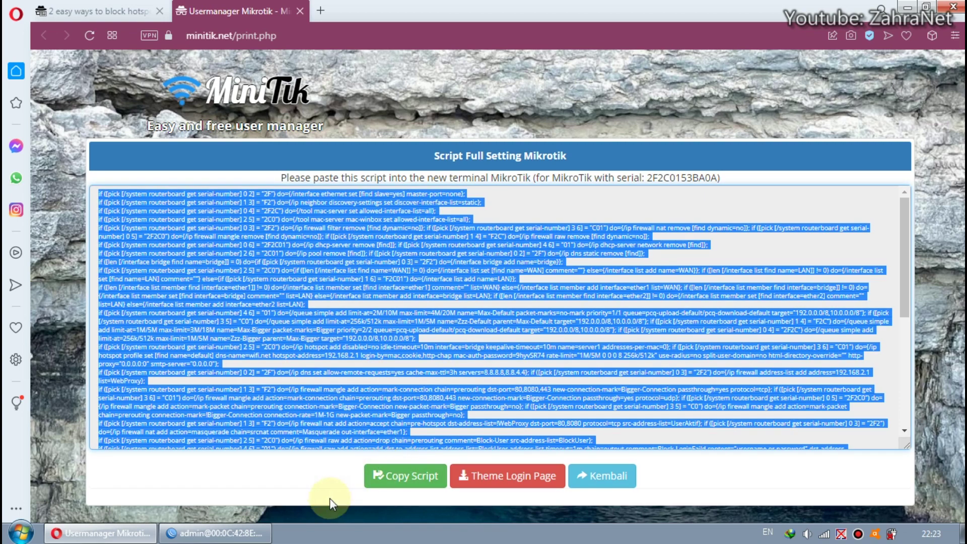
pyautogui.click(232, 538)
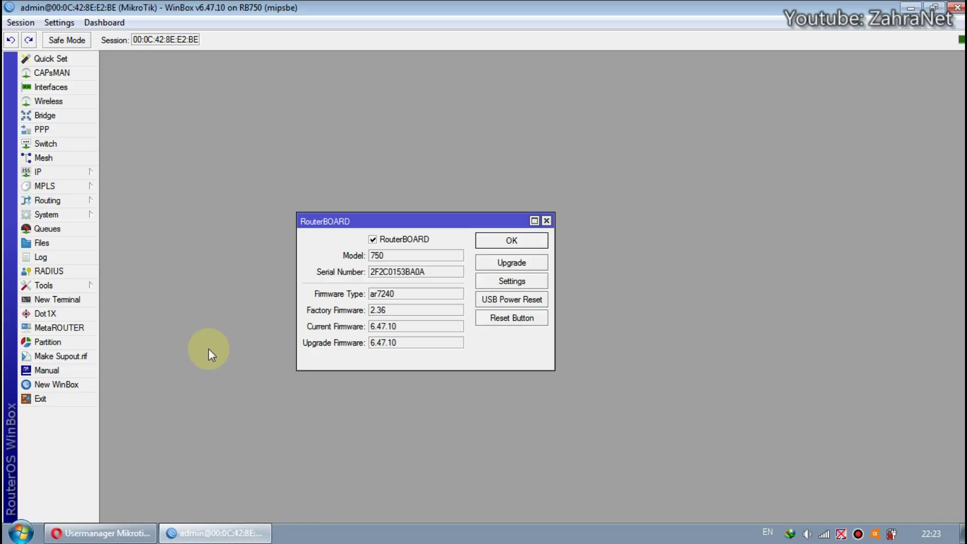
pyautogui.click(546, 221)
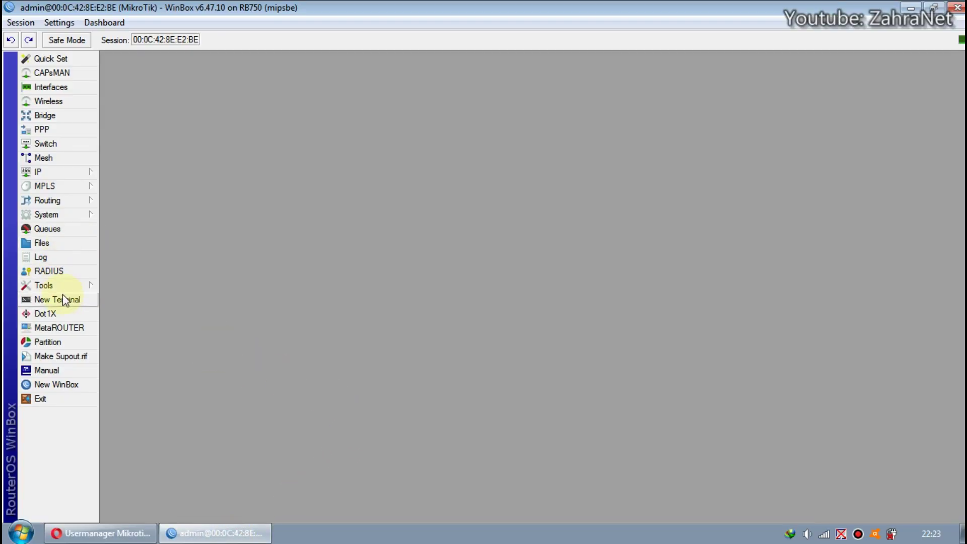
pyautogui.click(83, 300)
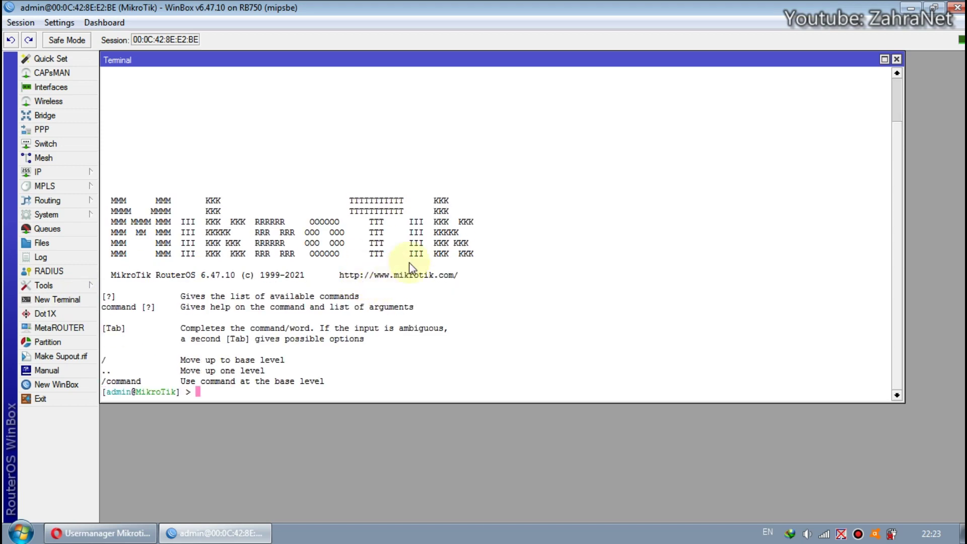
pyautogui.rightClick(242, 388)
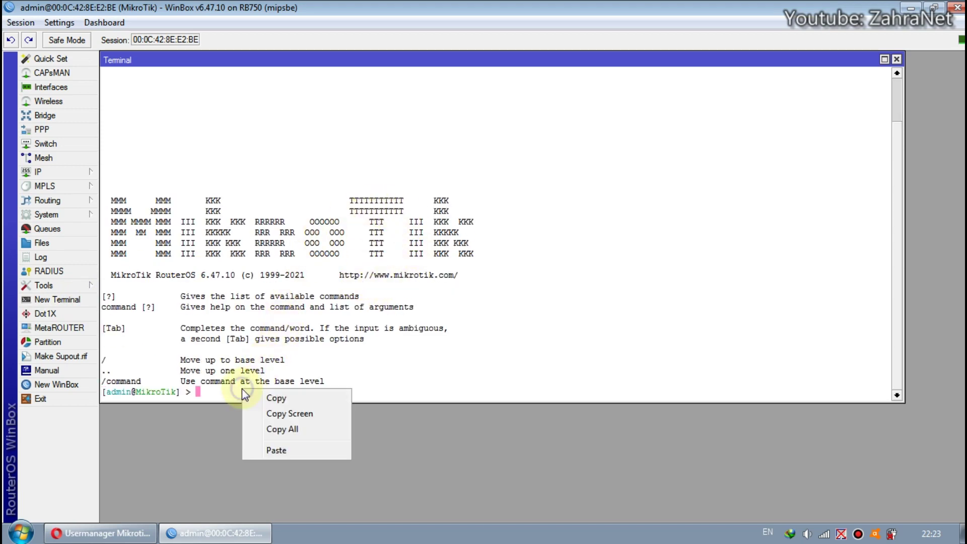
pyautogui.click(282, 452)
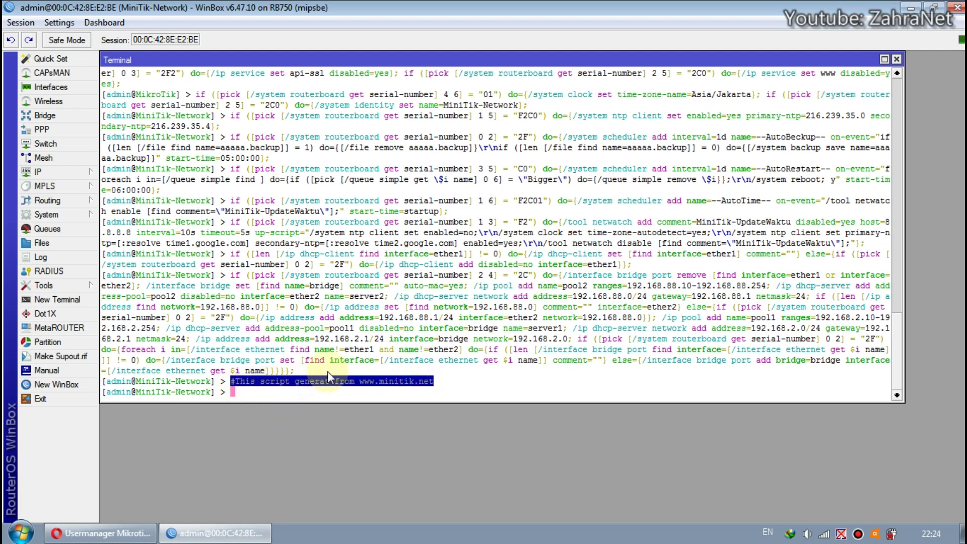
# - Review the executed script back to its first command in the terminal, and close the terminal
pyautogui.scroll(5, 328, 371)
pyautogui.scroll(2, 331, 378)
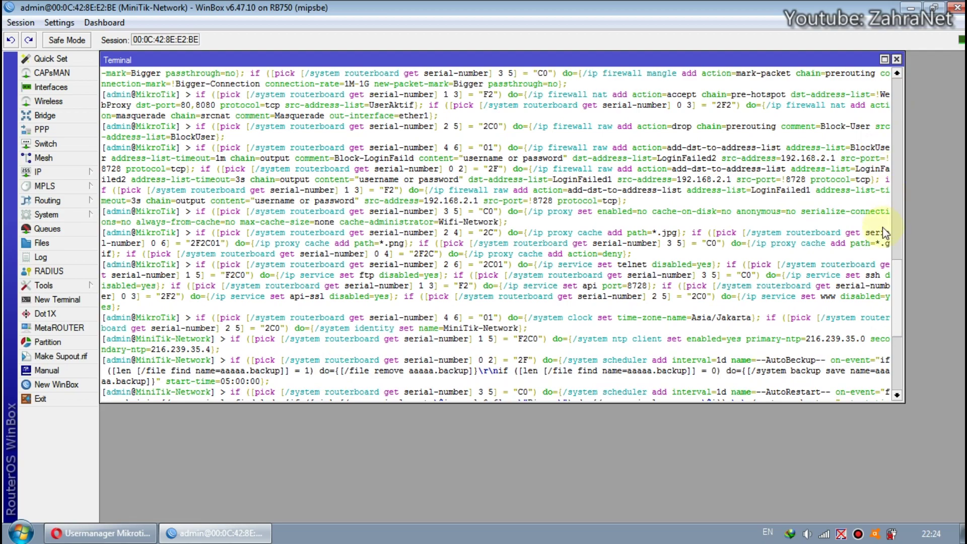
pyautogui.moveTo(903, 272); pyautogui.dragTo(862, 169)
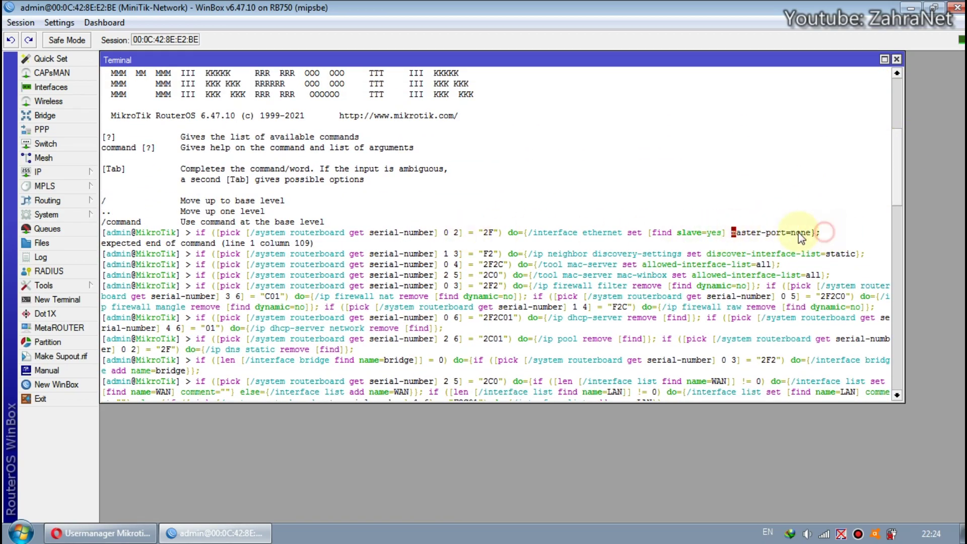
pyautogui.click(897, 59)
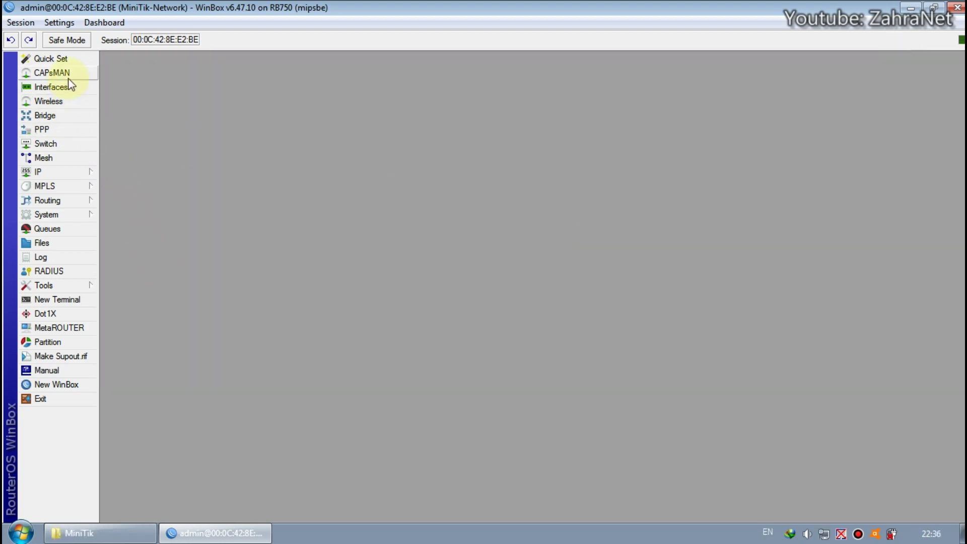
# - Open the interface list and widen its window to show the packet rate columns
pyautogui.click(60, 87)
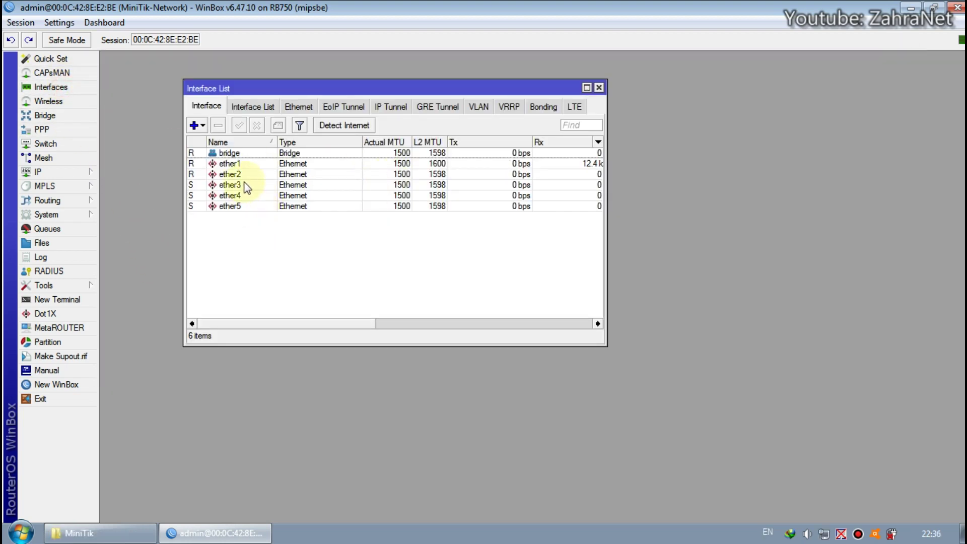
pyautogui.moveTo(606, 254); pyautogui.dragTo(760, 254)
pyautogui.click(254, 164)
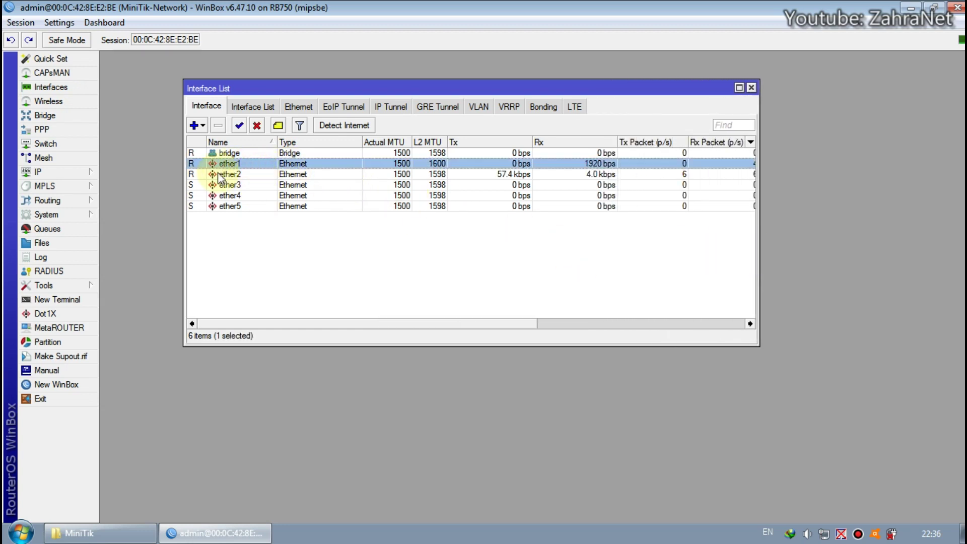
pyautogui.click(55, 172)
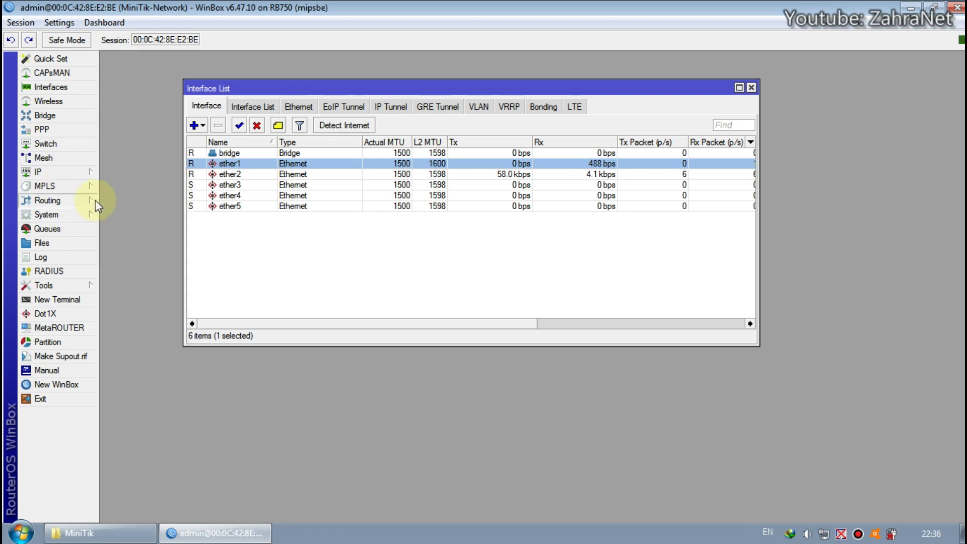
pyautogui.click(75, 172)
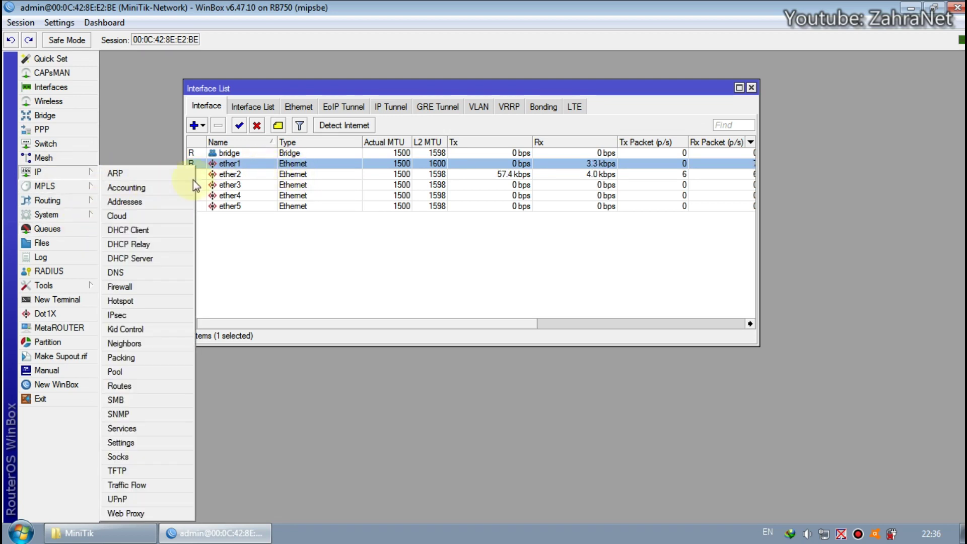
pyautogui.click(62, 286)
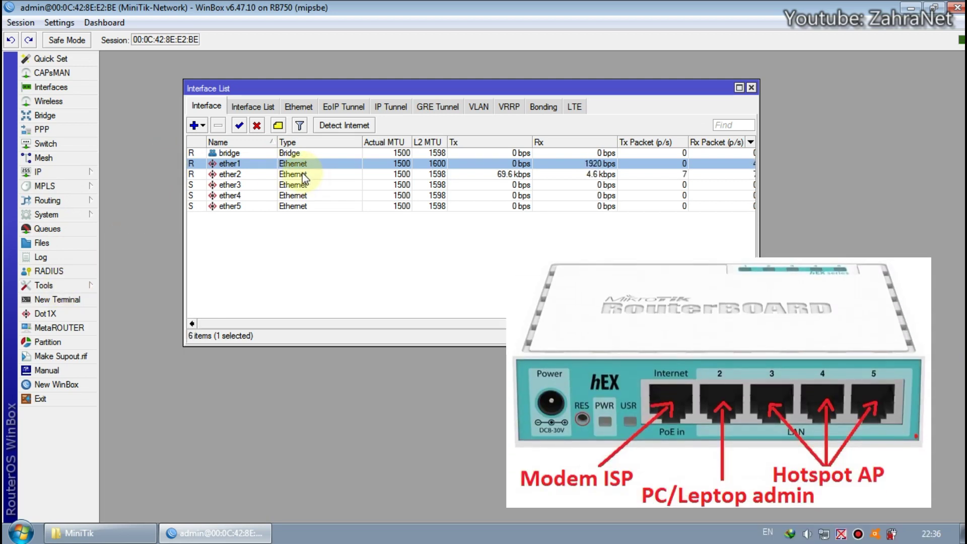
# - Go through the ether1 to ether5 interfaces to identify the modem, admin PC and hotspot ports, and close the interface list
pyautogui.click(322, 165)
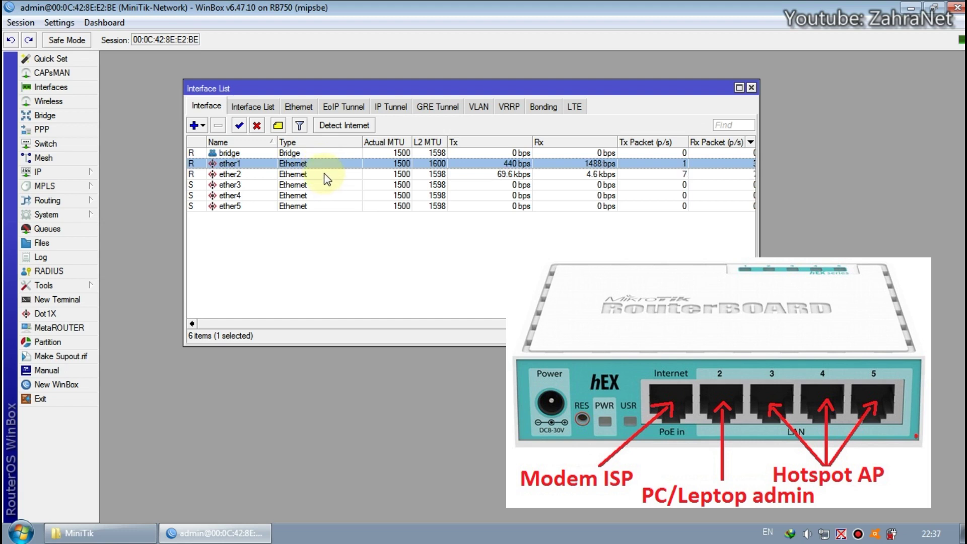
pyautogui.click(324, 174)
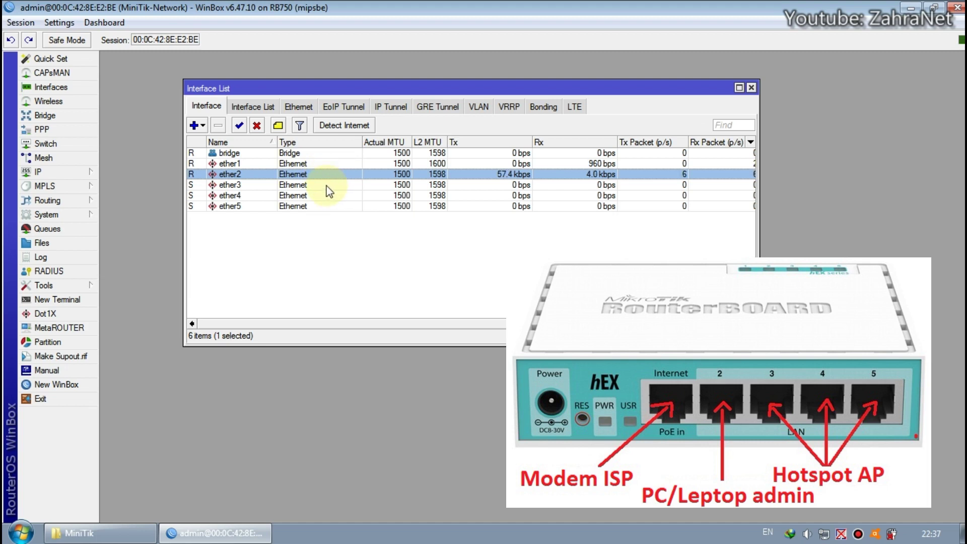
pyautogui.click(326, 185)
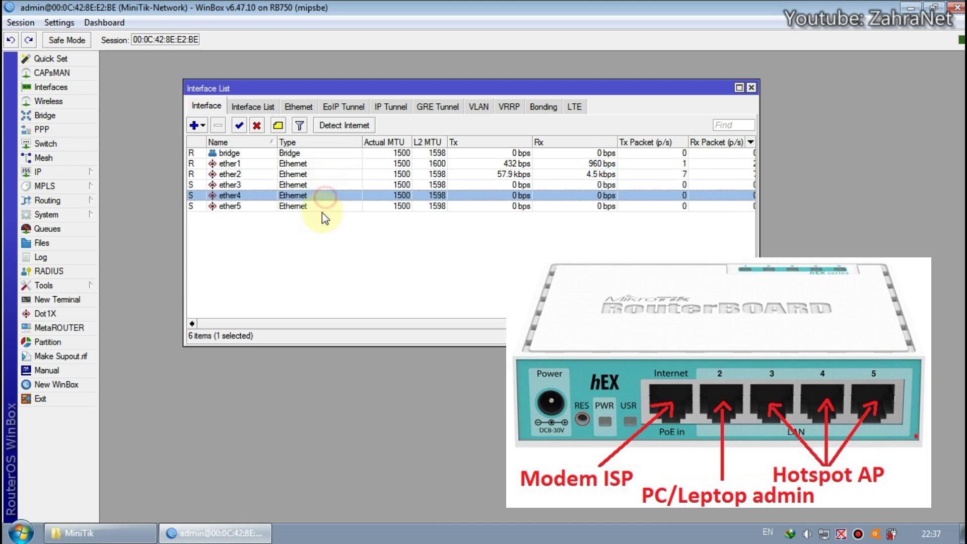
pyautogui.click(323, 207)
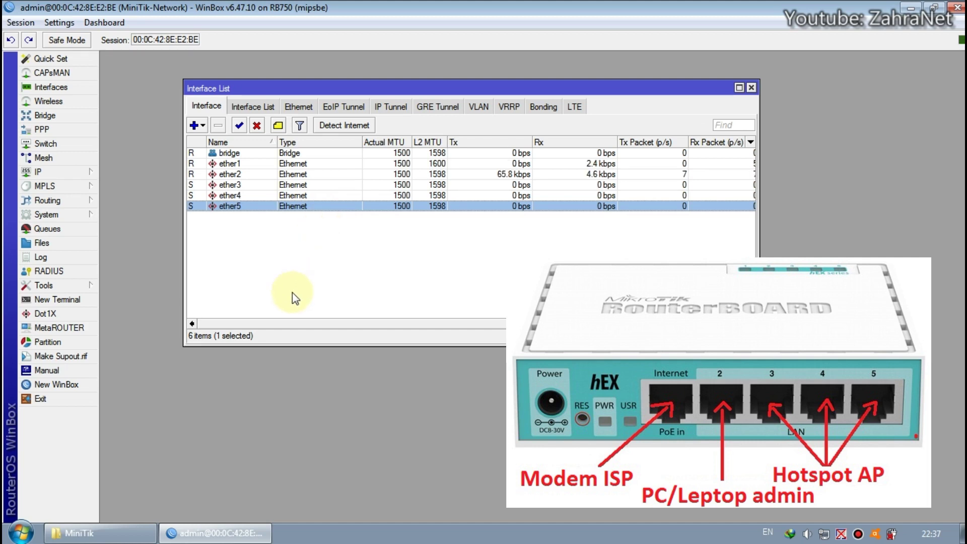
pyautogui.click(255, 163)
pyautogui.click(258, 176)
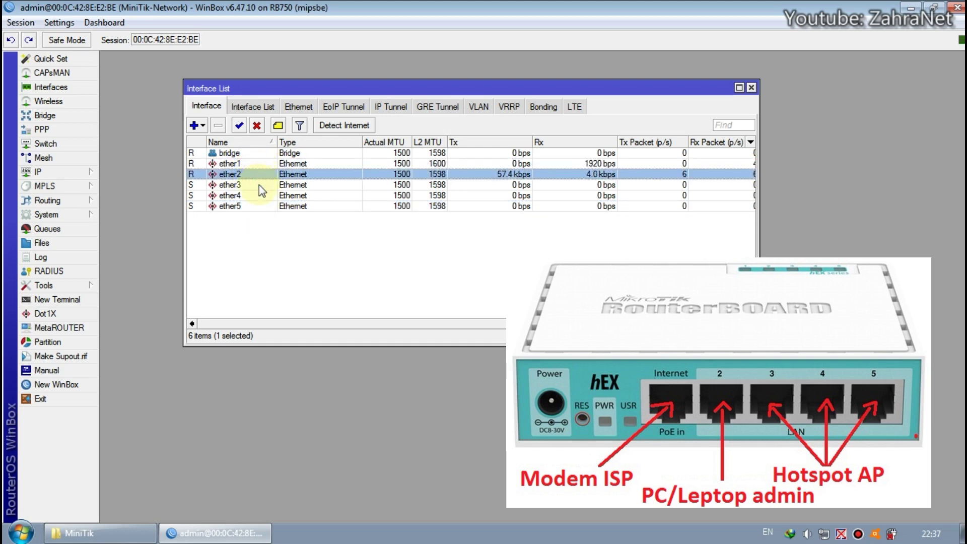
pyautogui.click(259, 185)
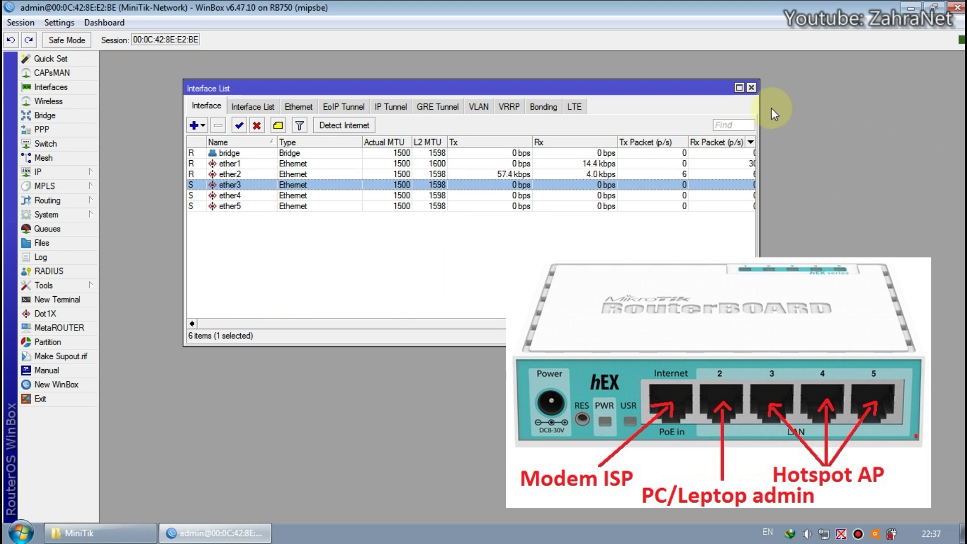
pyautogui.click(752, 89)
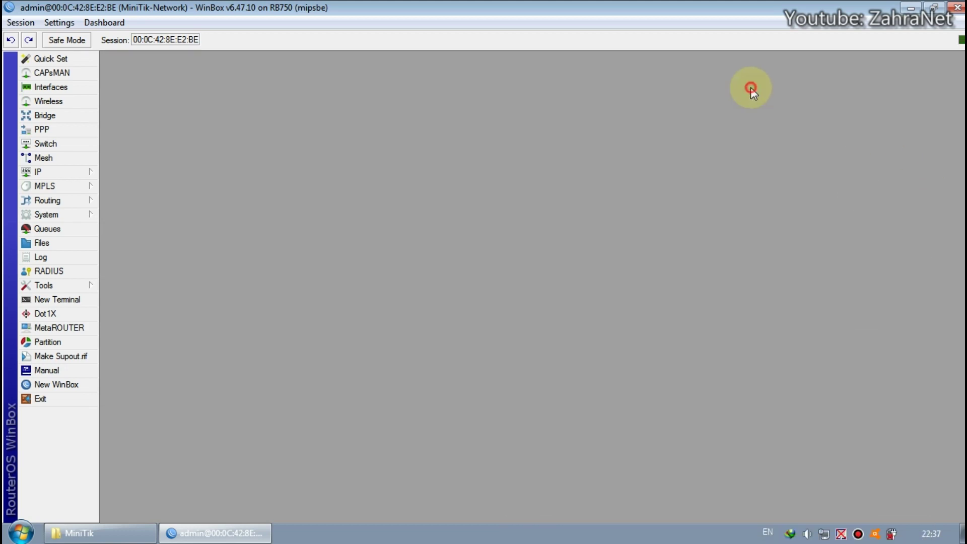
# - Check ether1 in the interface list and test the router's internet connection by pinging 8.8.8.8
pyautogui.click(61, 286)
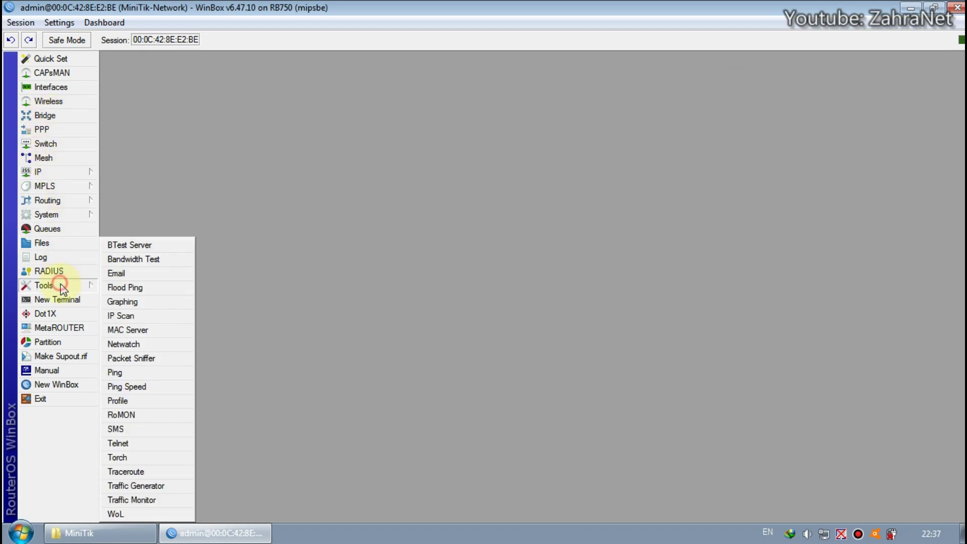
pyautogui.click(132, 373)
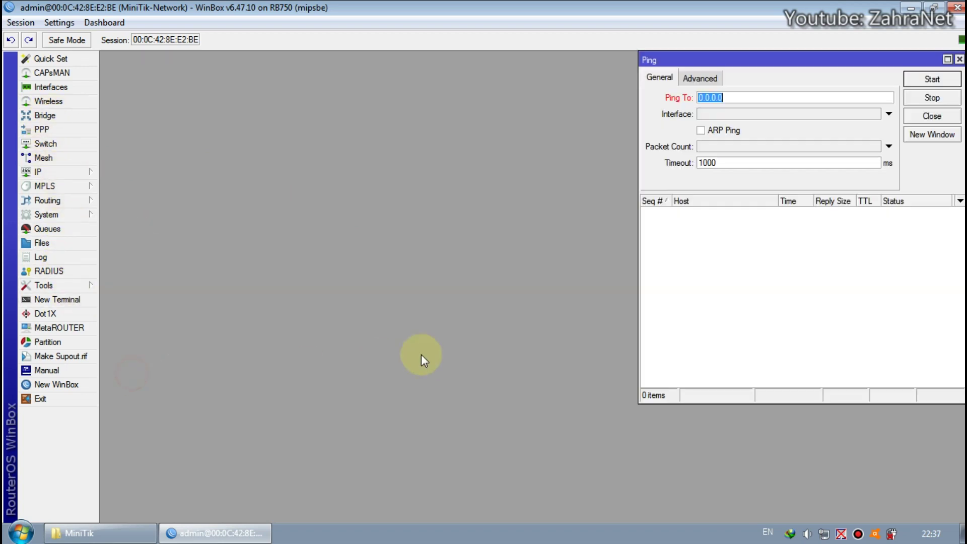
pyautogui.moveTo(783, 66); pyautogui.dragTo(611, 103)
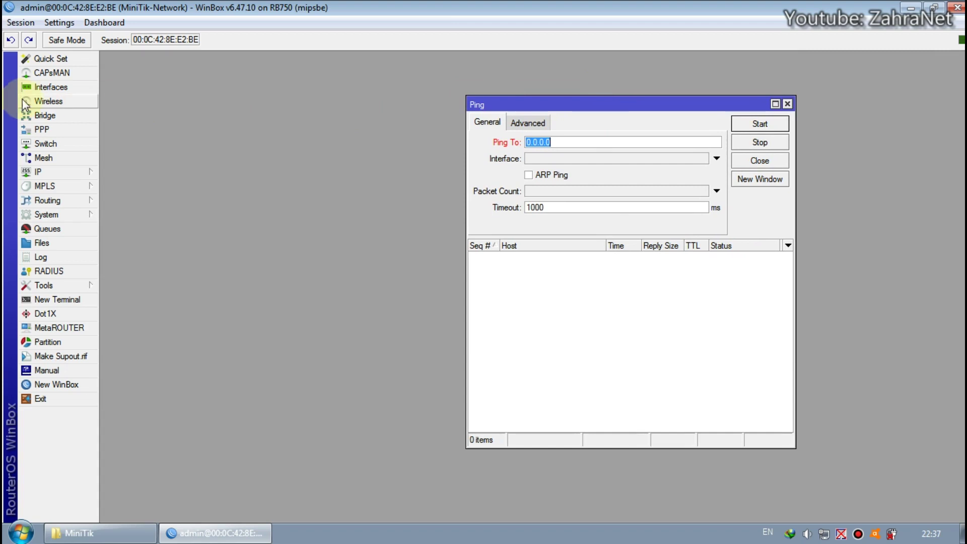
pyautogui.click(51, 87)
pyautogui.click(193, 165)
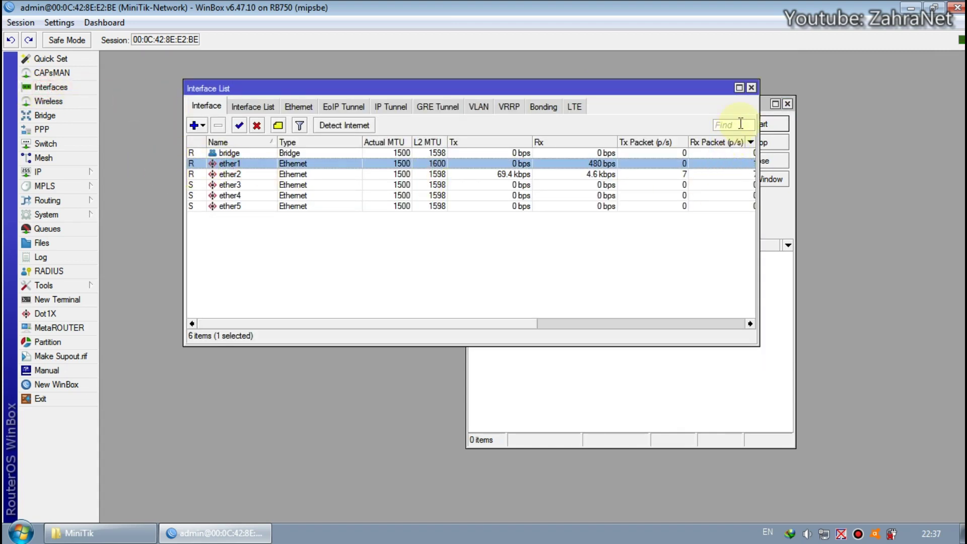
pyautogui.click(753, 88)
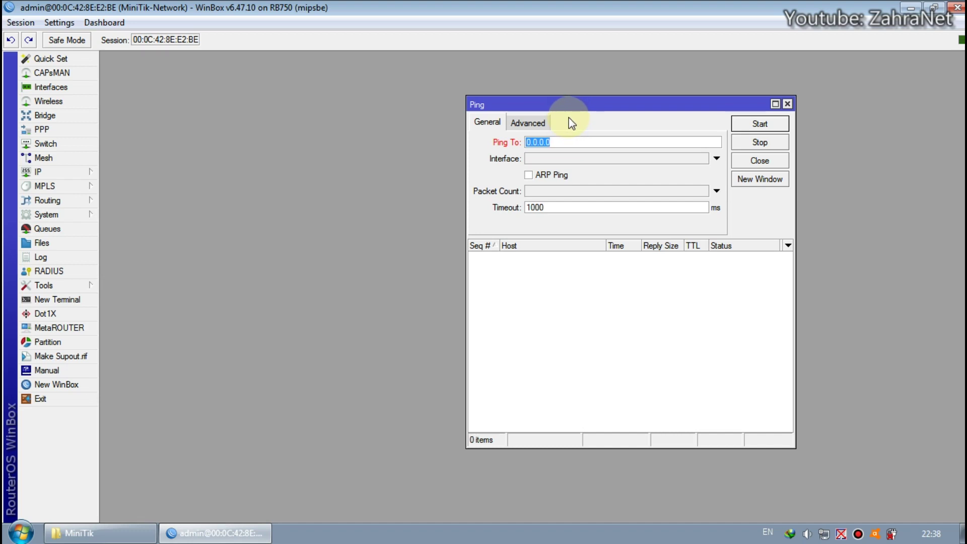
pyautogui.write('8.8.8.8')
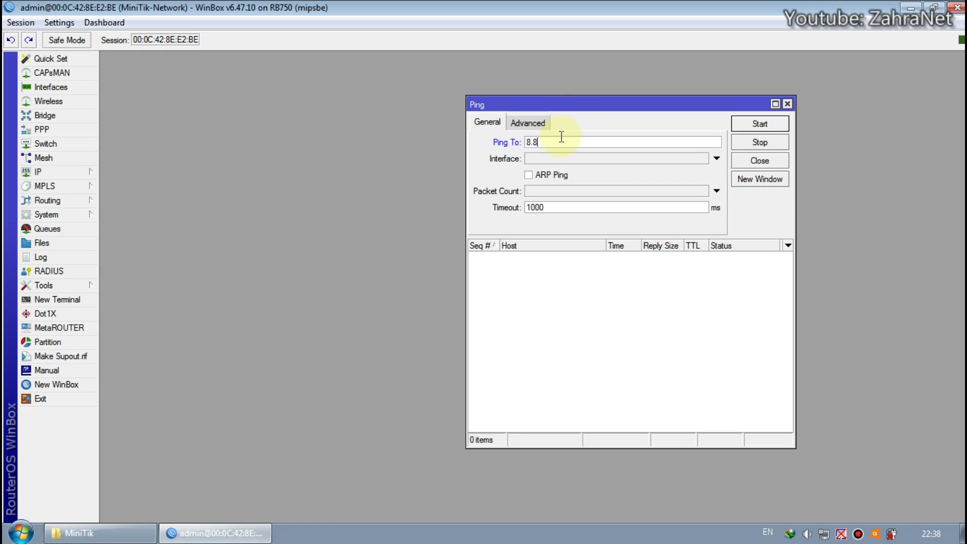
pyautogui.click(737, 126)
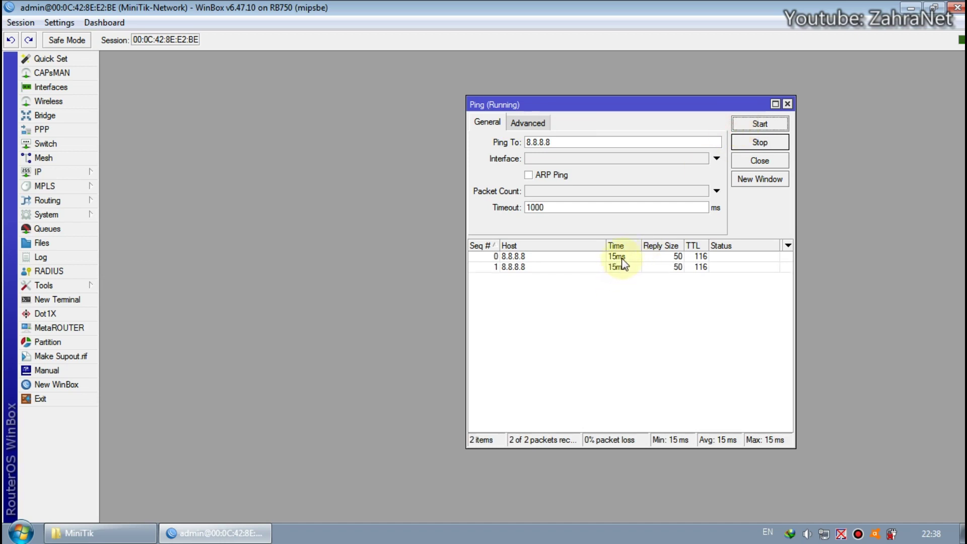
# - Stop the running ping to 8.8.8.8 and close the ping tool
pyautogui.click(760, 144)
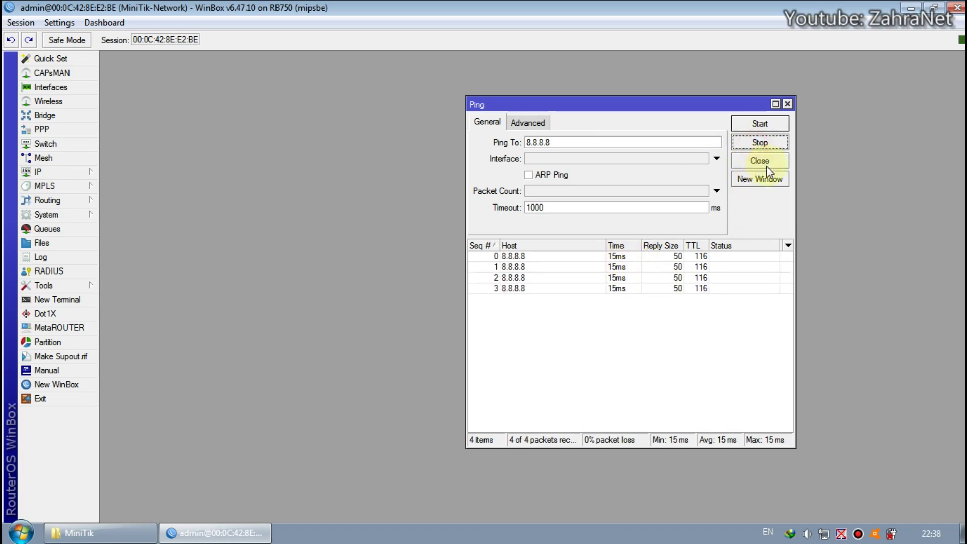
pyautogui.click(760, 161)
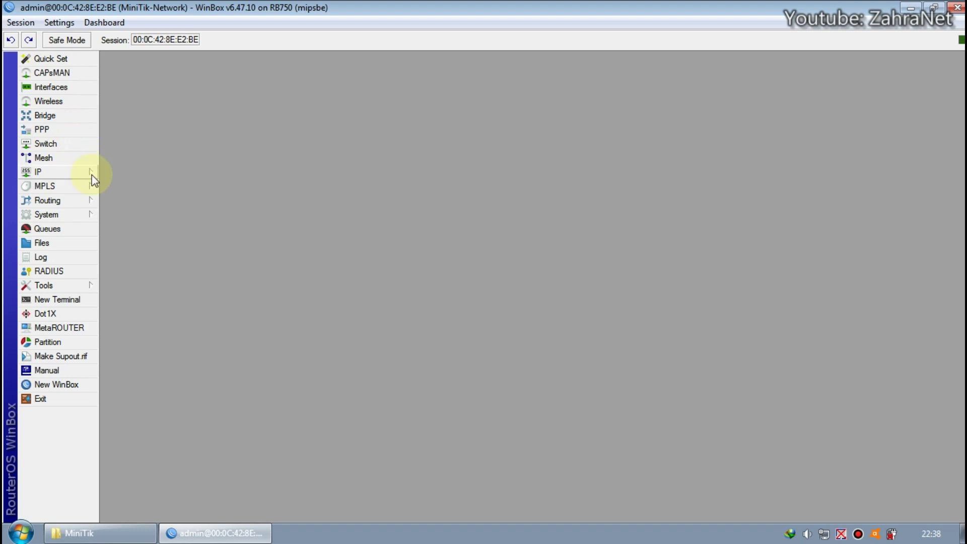
# - Open the router's system password change form to view its fields, and close it without entering anything
pyautogui.click(54, 216)
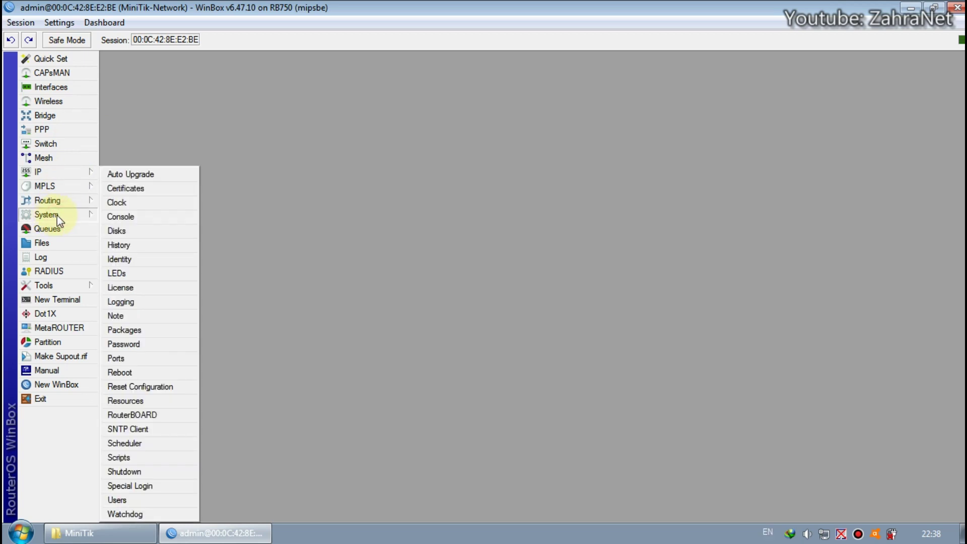
pyautogui.click(154, 343)
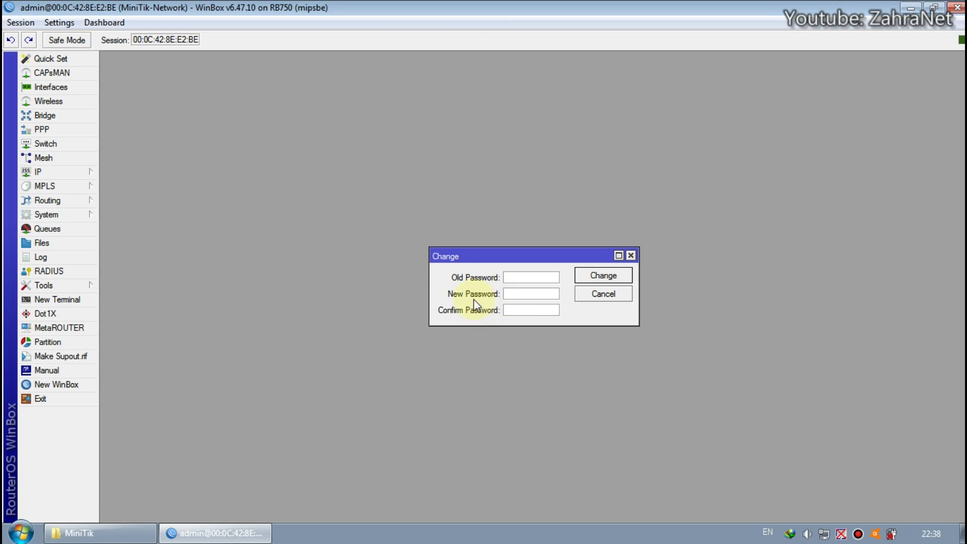
pyautogui.click(514, 311)
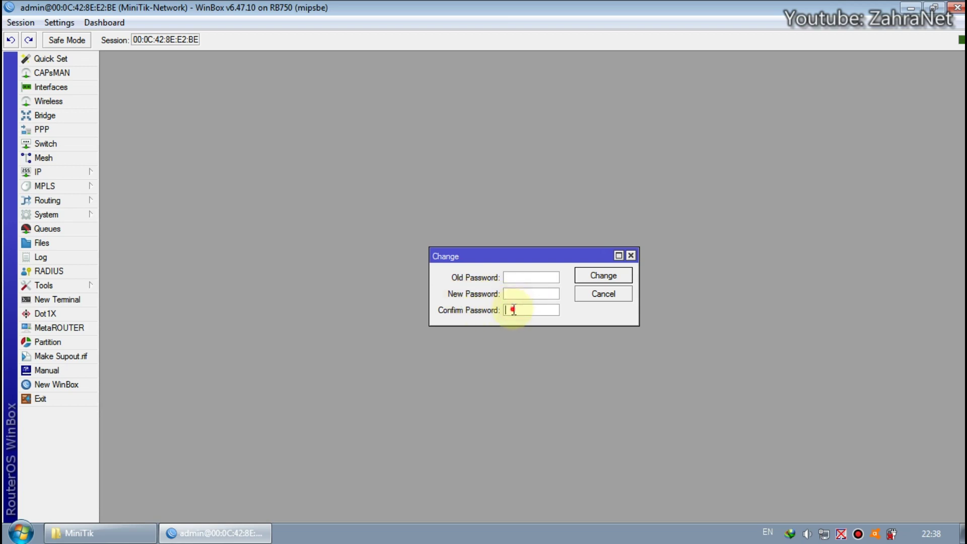
pyautogui.click(630, 255)
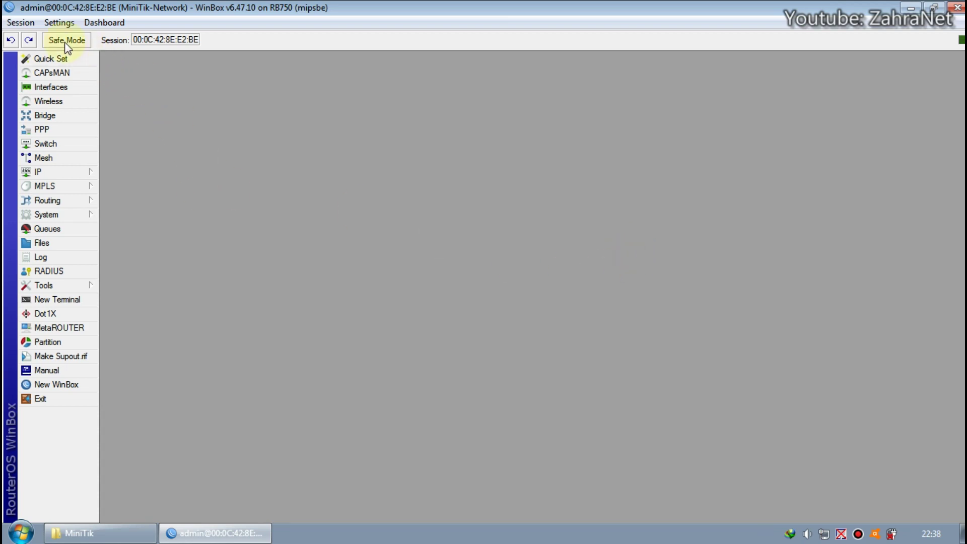
# - Minimize WinBox, launch MiniTik.bat from the MiniTik folder and close the surplus browser tabs it opens
pyautogui.click(910, 10)
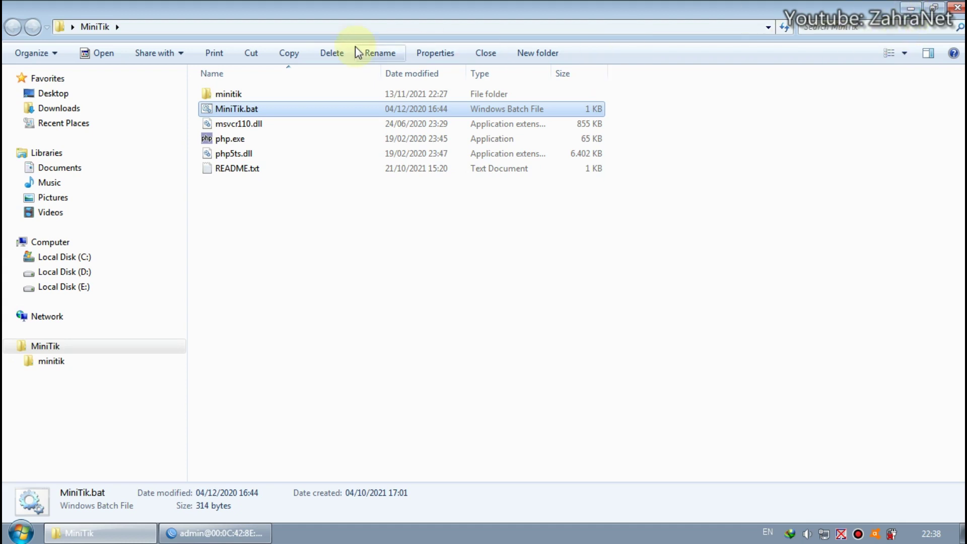
pyautogui.doubleClick(297, 109)
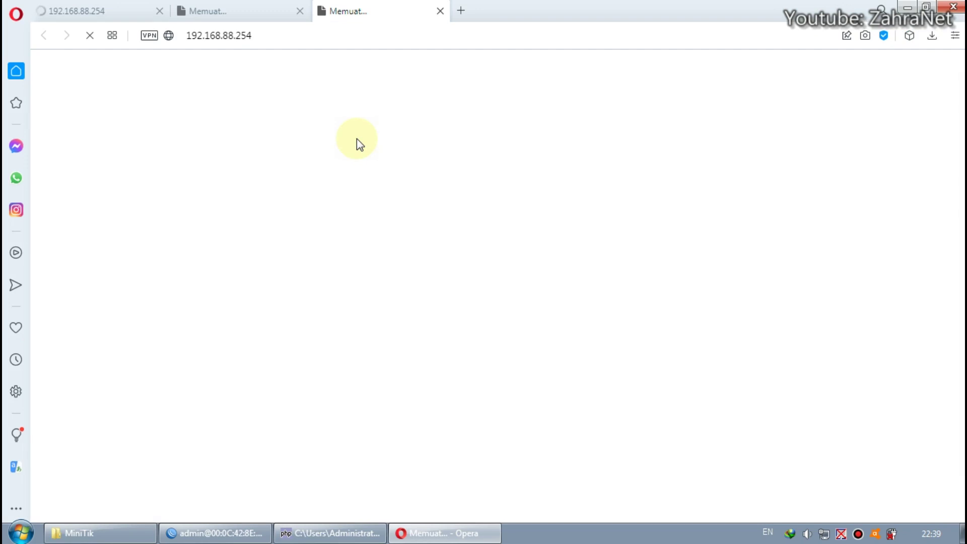
pyautogui.click(160, 11)
pyautogui.click(159, 11)
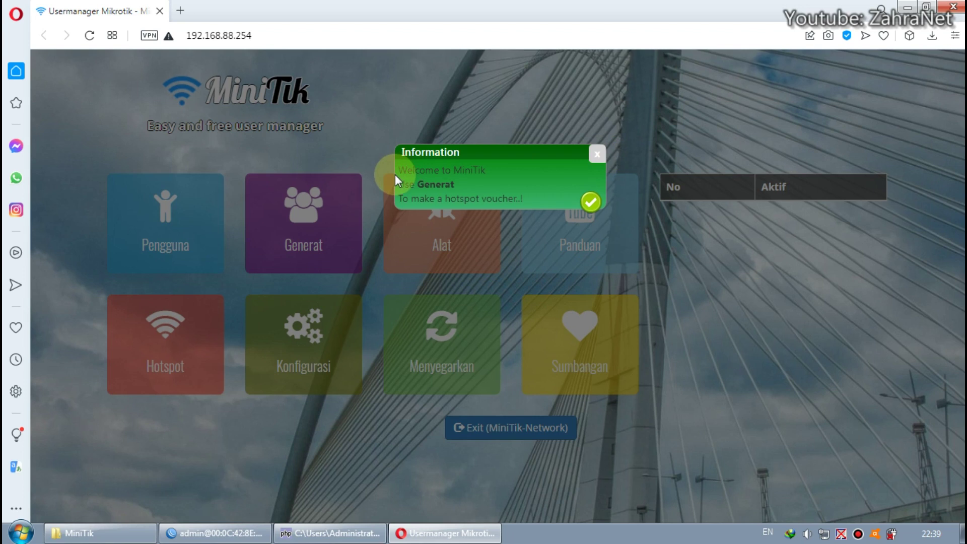
# - Read and dismiss the MiniTik welcome message, and exit the MiniTik-Network session to reach the login page
pyautogui.moveTo(396, 170); pyautogui.dragTo(488, 174)
pyautogui.click(506, 175)
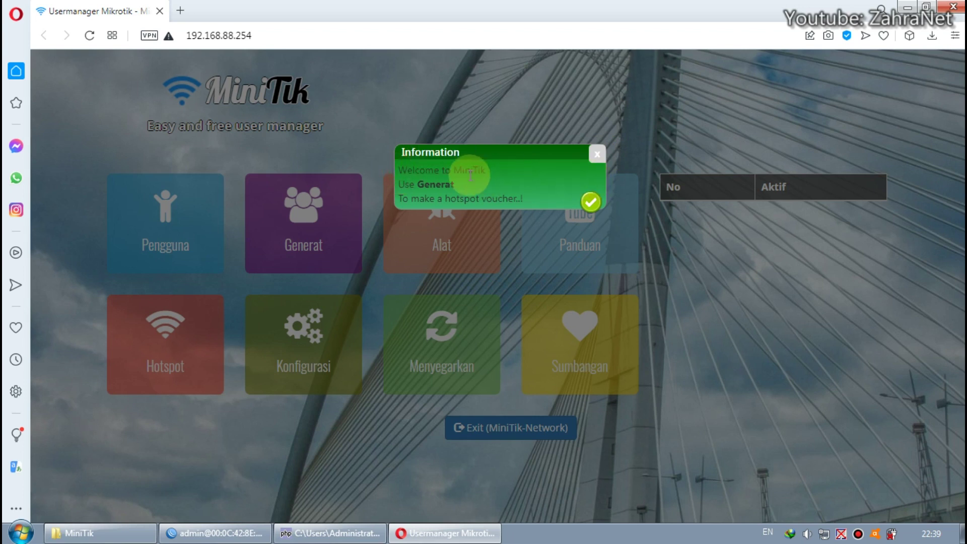
pyautogui.click(594, 156)
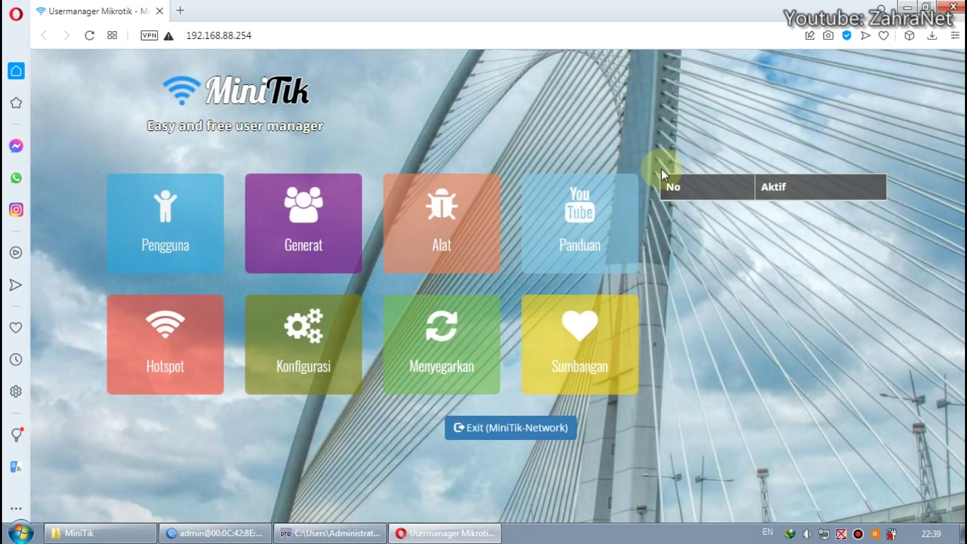
pyautogui.click(498, 434)
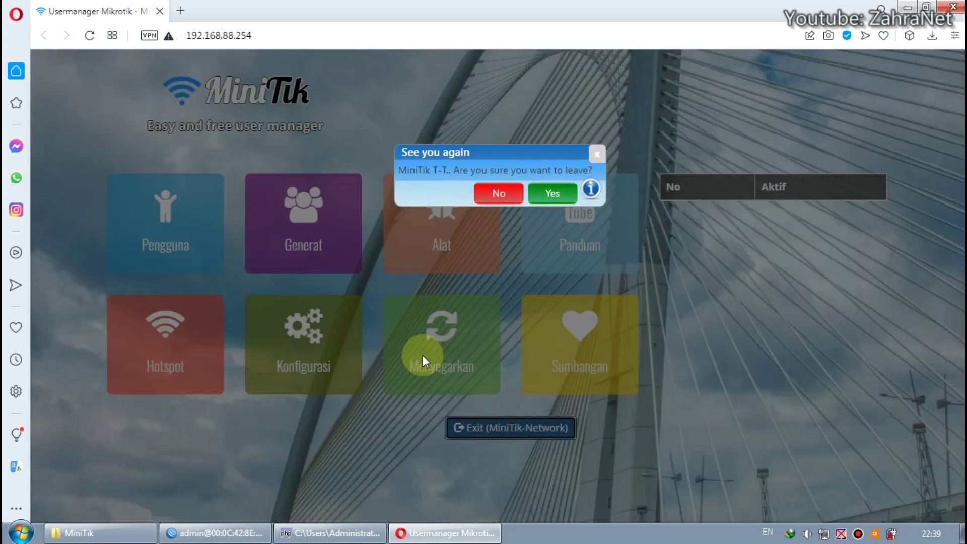
pyautogui.click(554, 194)
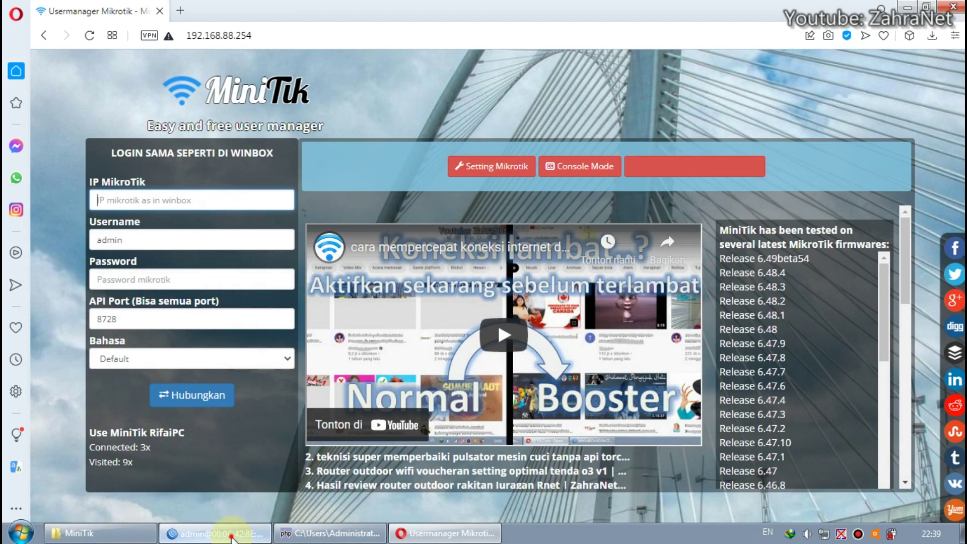
# - Switch to WinBox, disconnect the router session and refresh the list of neighboring devices
pyautogui.click(216, 533)
pyautogui.click(20, 23)
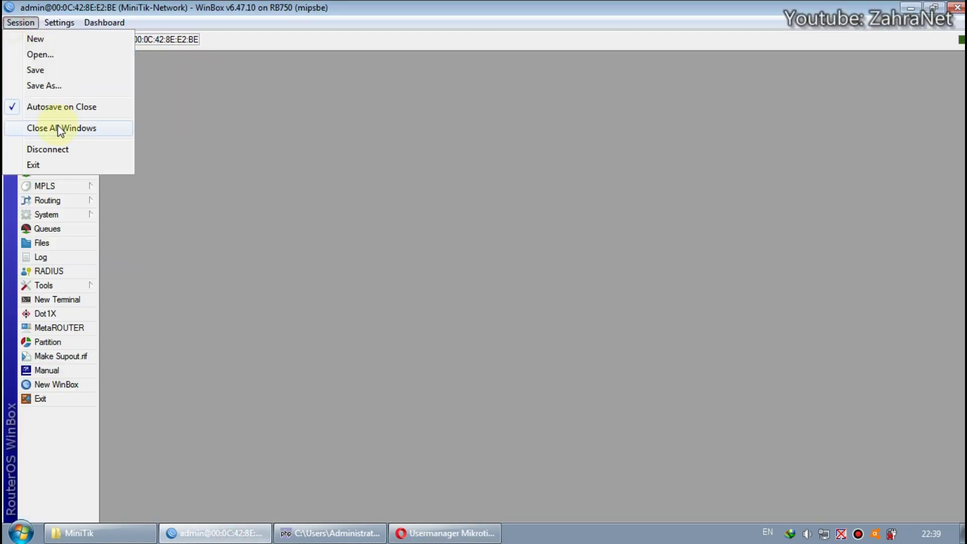
pyautogui.click(59, 149)
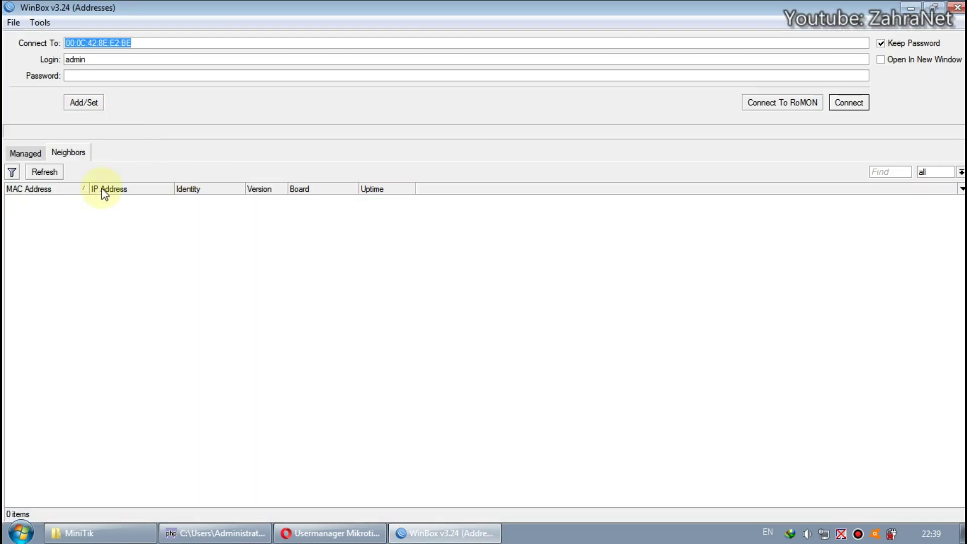
pyautogui.click(56, 172)
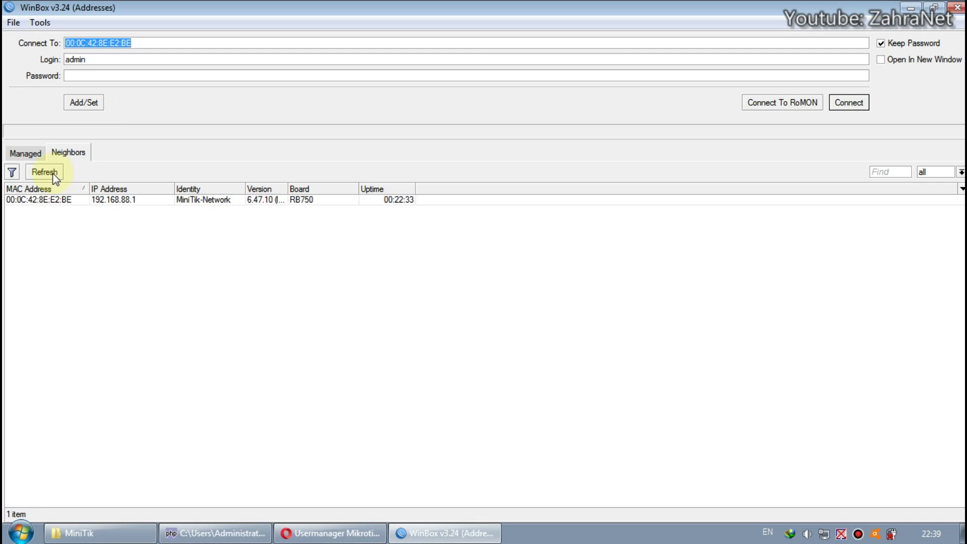
# - Copy the RB750's IP address 192.168.88.1 from WinBox into the IP MikroTik field of the MiniTik login page in Opera
pyautogui.click(114, 201)
pyautogui.doubleClick(125, 41)
pyautogui.rightClick(94, 42)
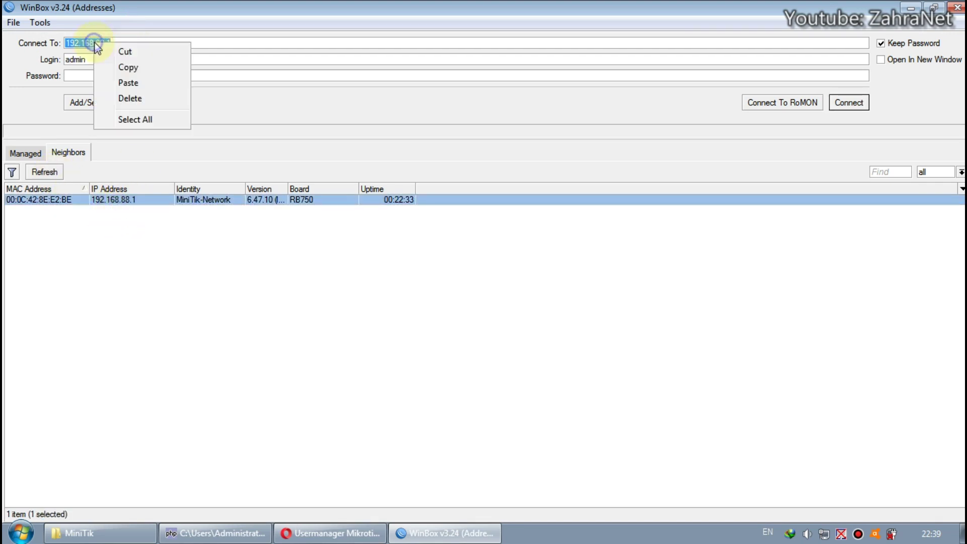
pyautogui.click(144, 73)
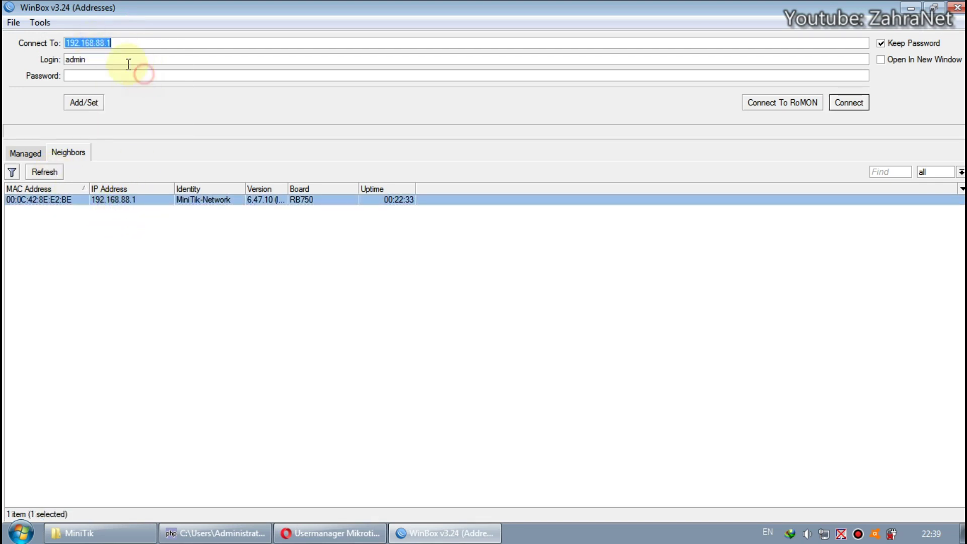
pyautogui.click(313, 533)
pyautogui.click(238, 201)
pyautogui.hotkey('ctrl', 'v')
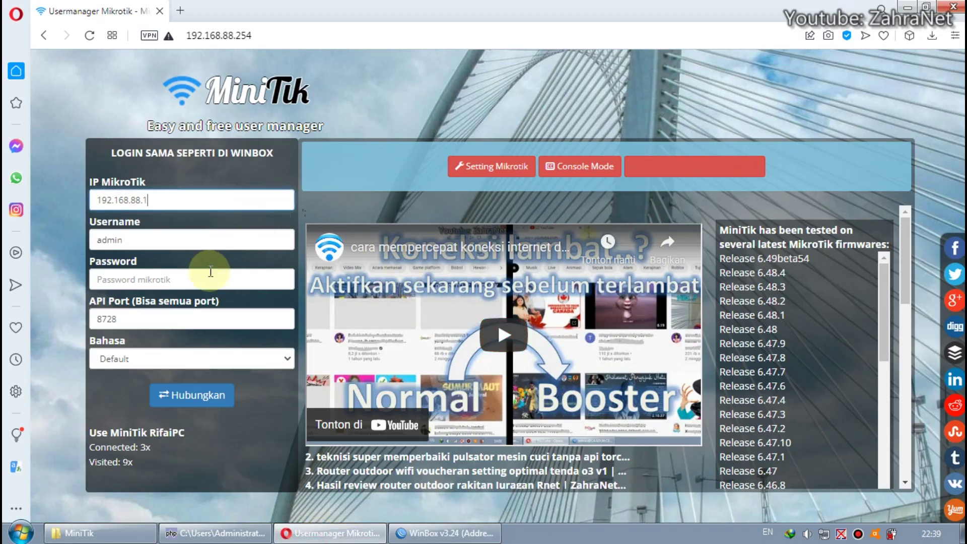
# - Compare the remaining login details with WinBox, and connect MiniTik to the router with username admin, no password and API port 8728
pyautogui.click(446, 533)
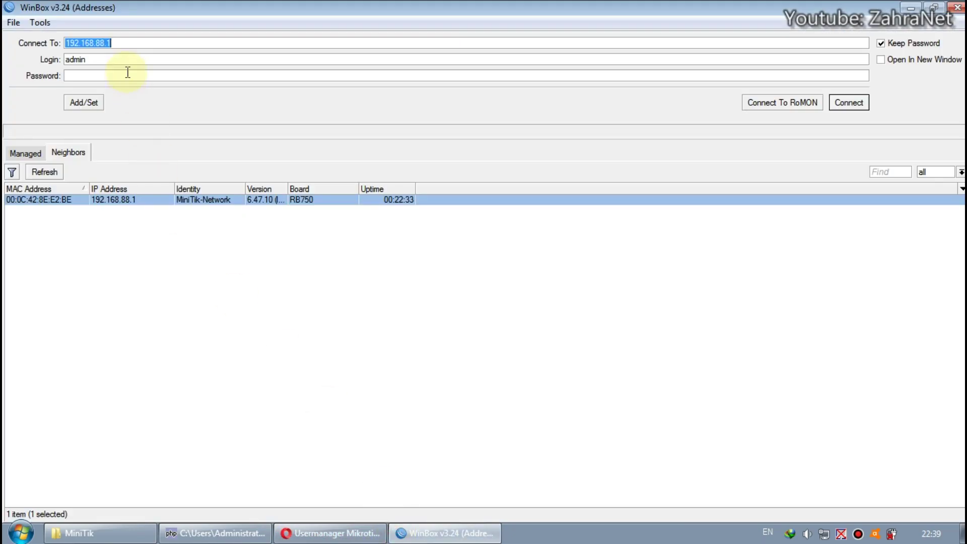
pyautogui.click(330, 533)
pyautogui.click(150, 236)
pyautogui.hotkey('alt', 'Tab')
pyautogui.click(378, 533)
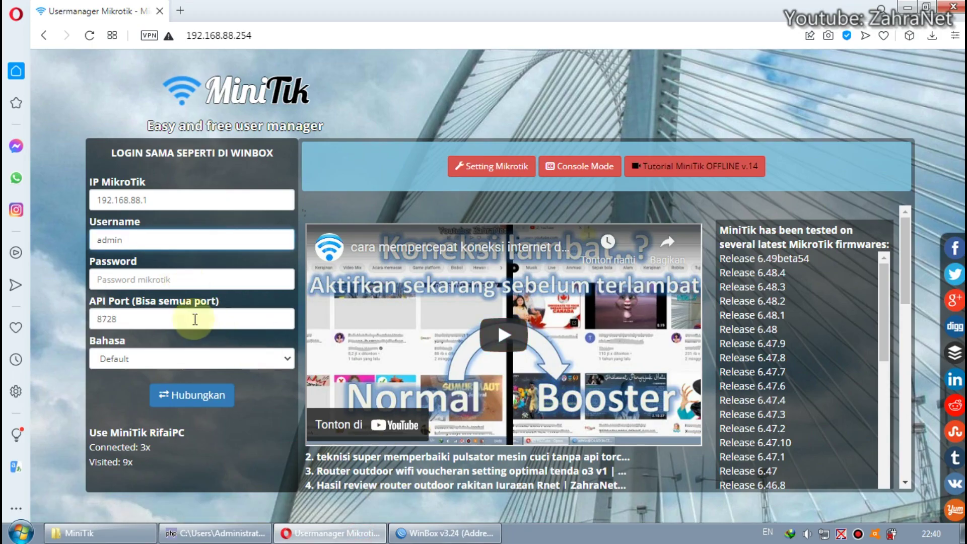
pyautogui.click(204, 397)
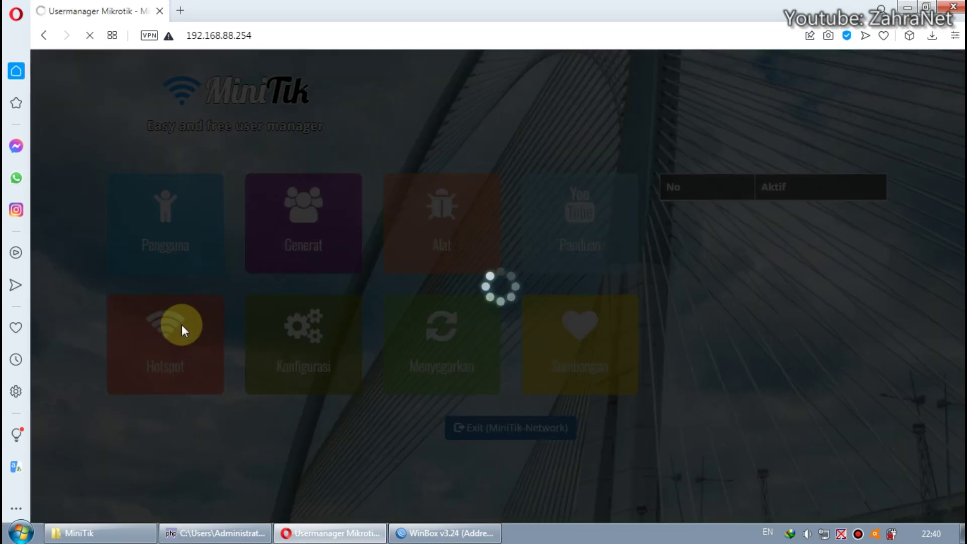